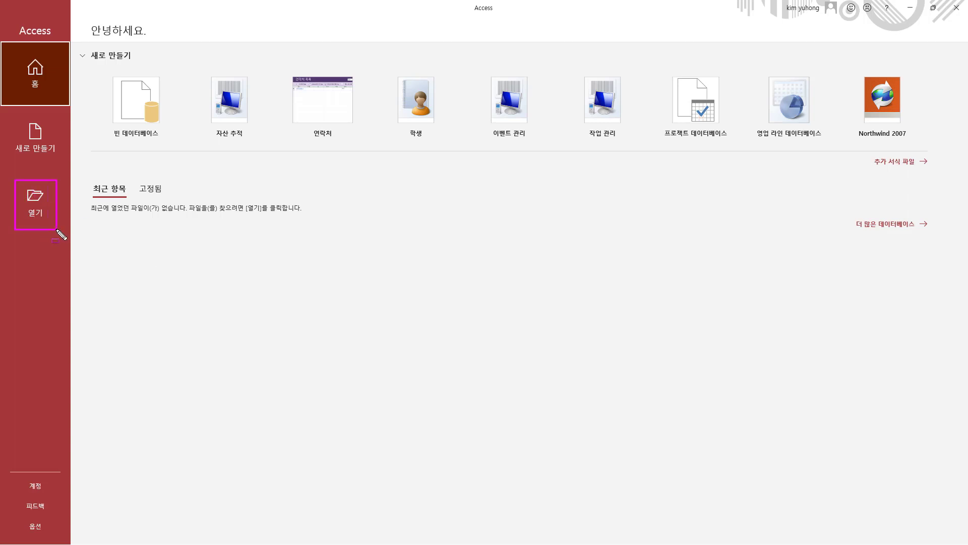
Open the database 01테이블완성.accdb from the 길벗컴활1급총정리 > 액세스 > 기능 folder on drive C
{"action": "left_click", "coordinate": [36, 202]}
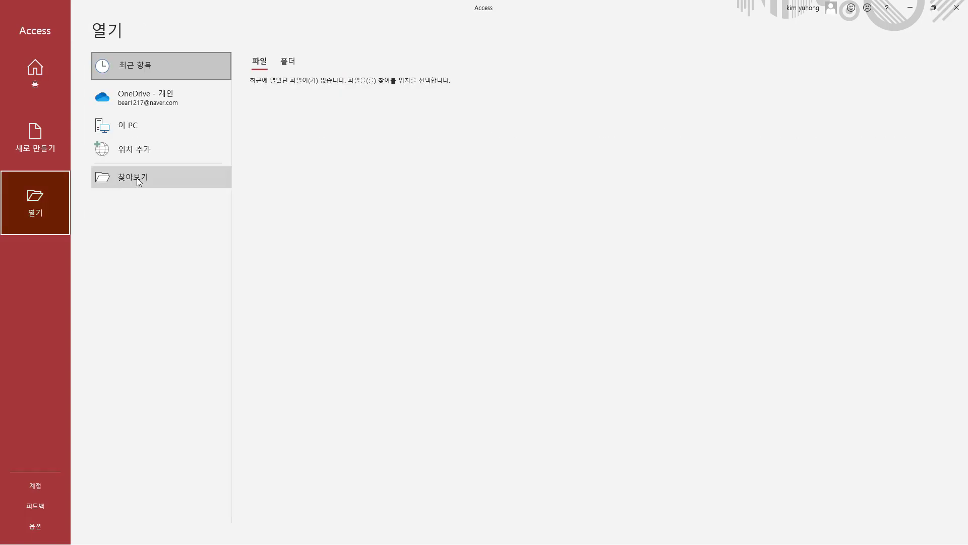
{"action": "left_click", "coordinate": [139, 182]}
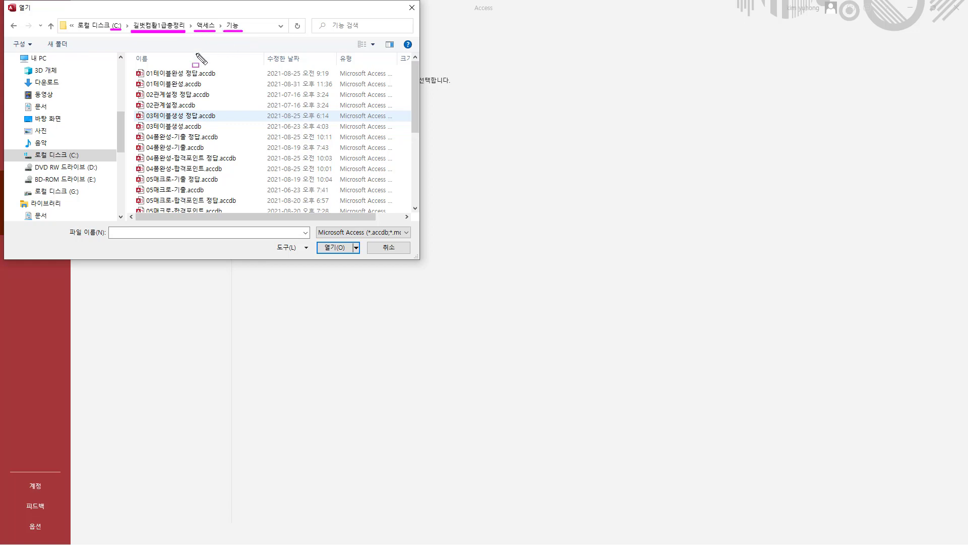
{"action": "left_click_drag", "start_coordinate": [134, 64], "coordinate": [247, 218]}
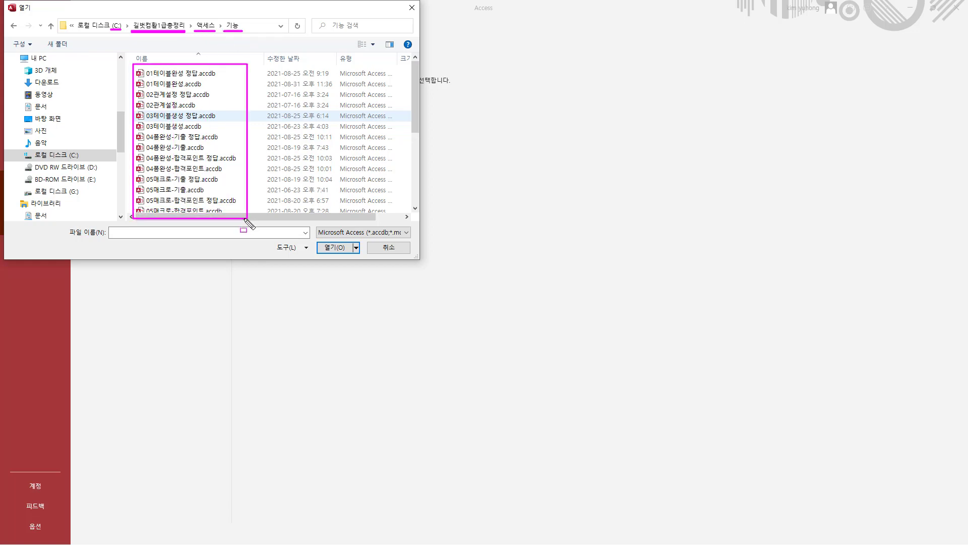
{"action": "left_click", "coordinate": [189, 84]}
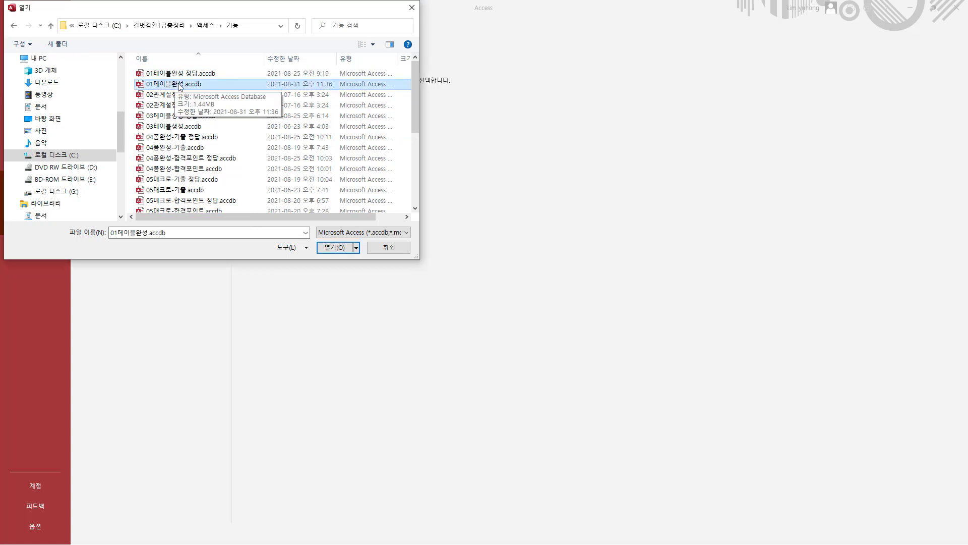
{"action": "left_click", "coordinate": [325, 248]}
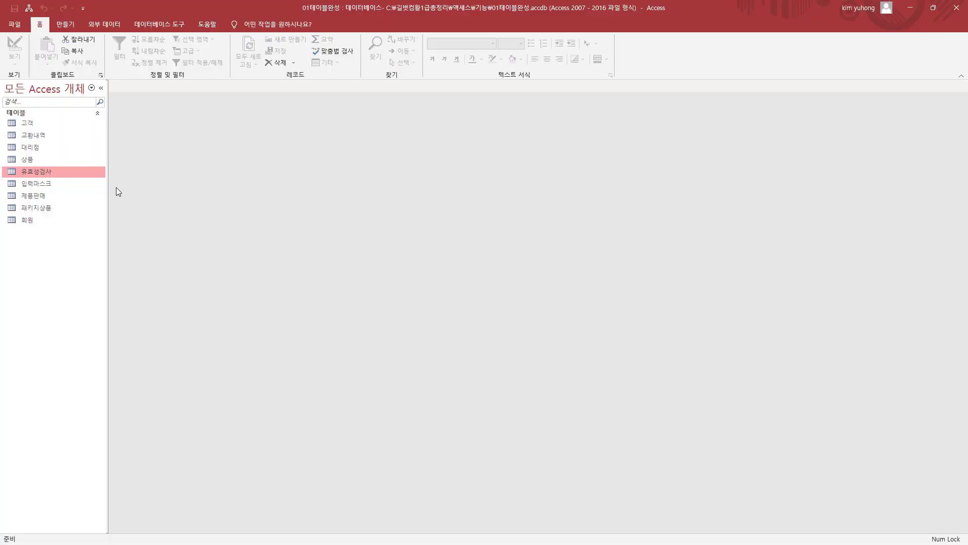
Open the 제품판매 table in Design view
{"action": "left_click_drag", "start_coordinate": [1, 106], "coordinate": [70, 234]}
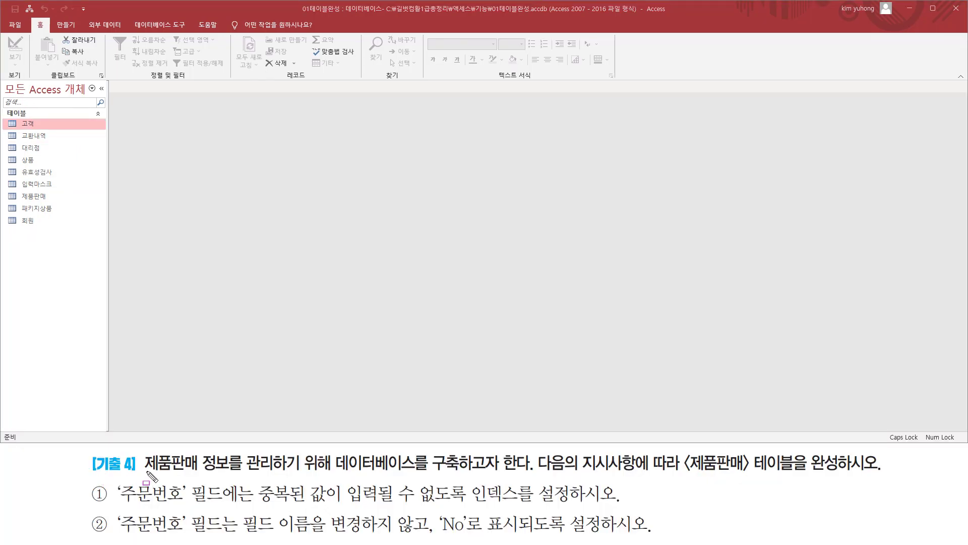
{"action": "left_click_drag", "start_coordinate": [144, 474], "coordinate": [520, 474]}
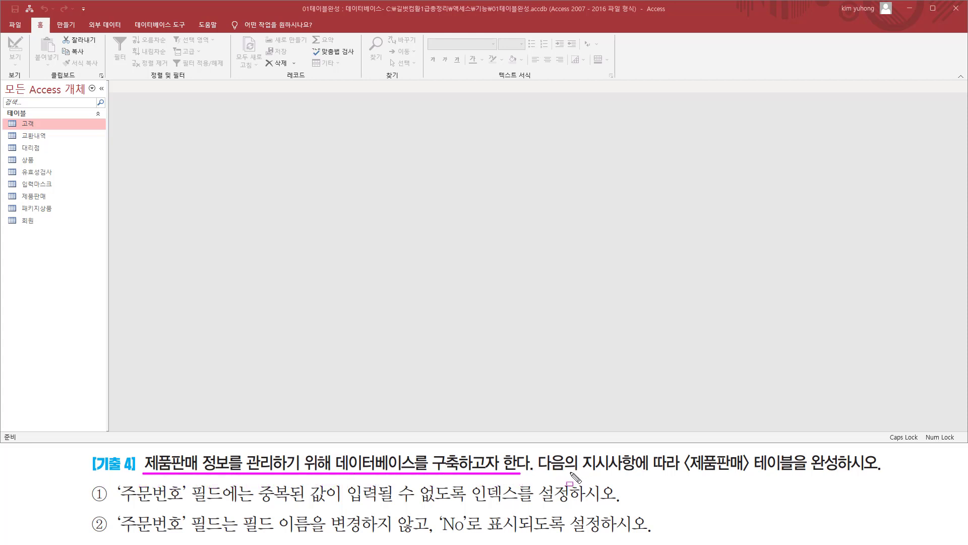
{"action": "mouse_move", "coordinate": [581, 471]}
{"action": "left_mouse_down"}
{"action": "mouse_move", "coordinate": [679, 471]}
{"action": "mouse_move", "coordinate": [679, 454]}
{"action": "mouse_move", "coordinate": [738, 475]}
{"action": "mouse_move", "coordinate": [850, 474]}
{"action": "left_mouse_up"}
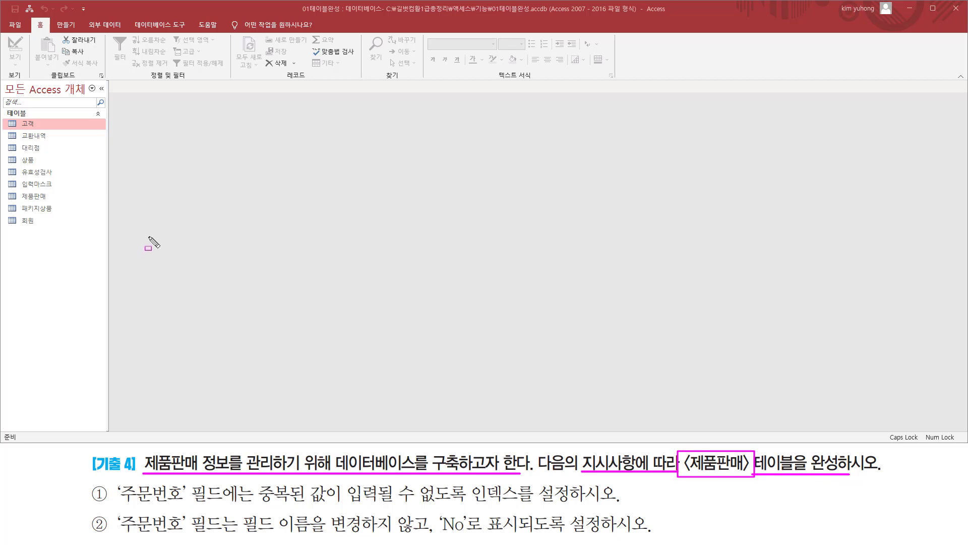
{"action": "mouse_move", "coordinate": [5, 189]}
{"action": "left_mouse_down"}
{"action": "mouse_move", "coordinate": [18, 200]}
{"action": "mouse_move", "coordinate": [60, 203]}
{"action": "left_mouse_up"}
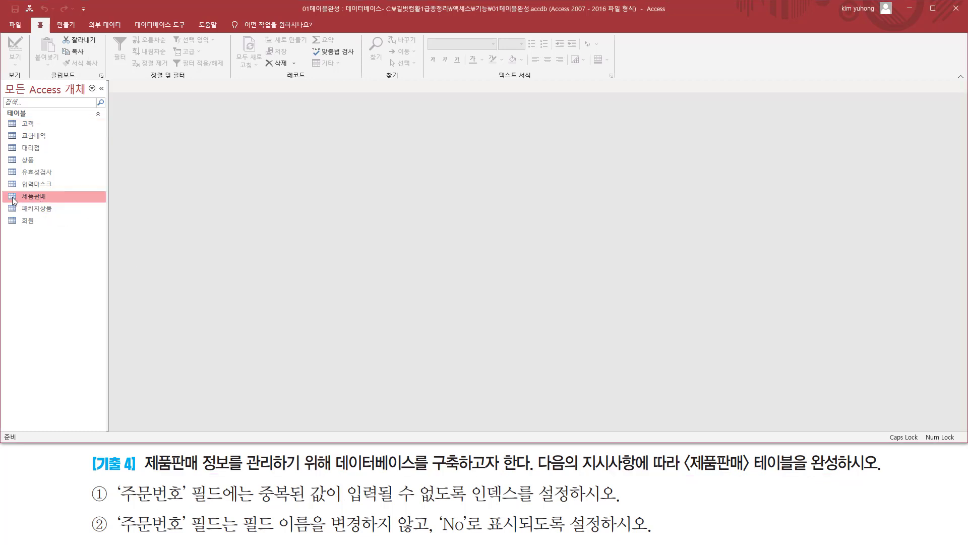
{"action": "right_click", "coordinate": [51, 195]}
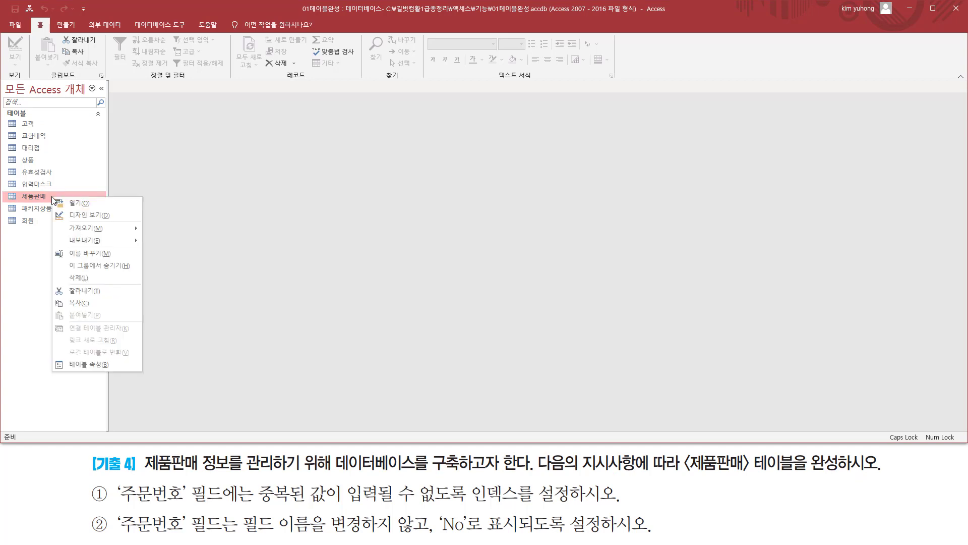
{"action": "left_click", "coordinate": [113, 216]}
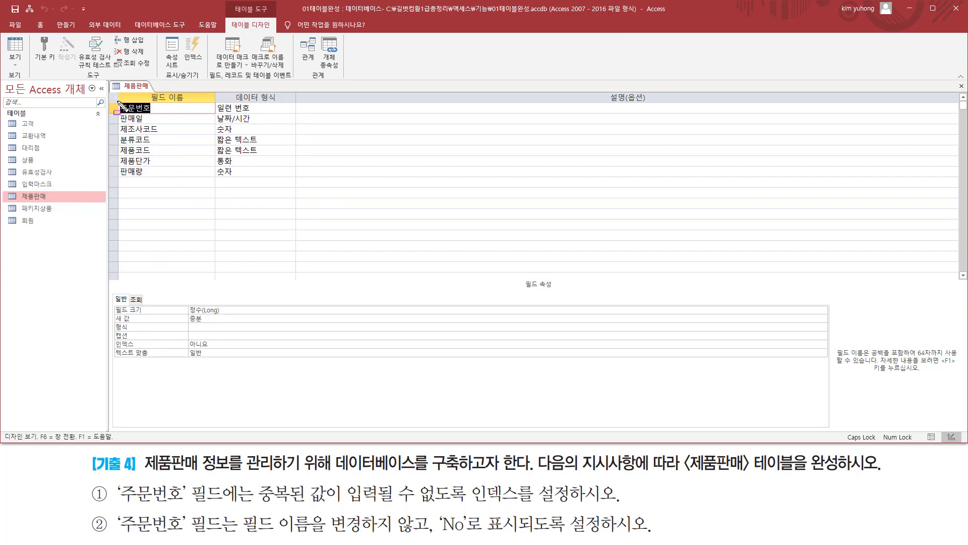
{"action": "left_click_drag", "start_coordinate": [117, 99], "coordinate": [157, 180]}
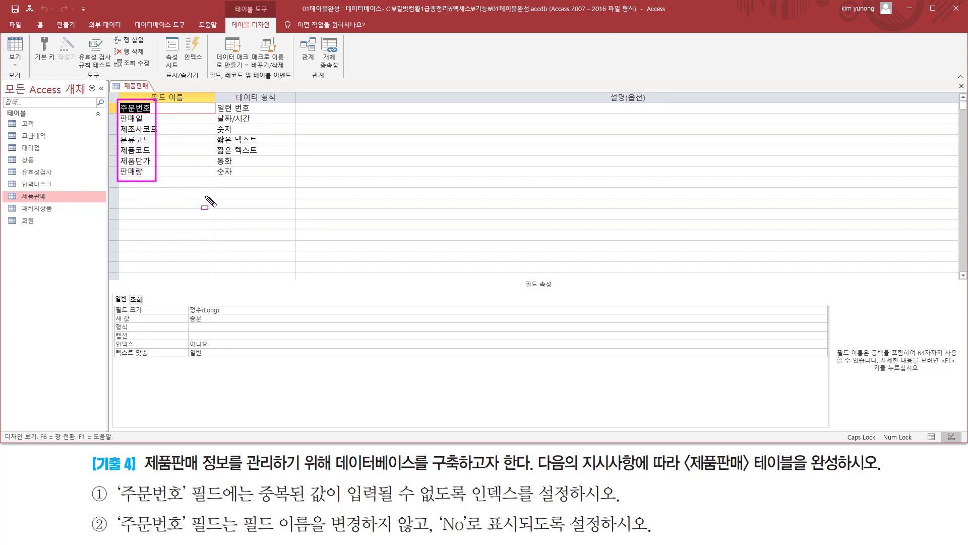
{"action": "key", "text": "Escape"}
{"action": "key", "text": "ctrl+2"}
{"action": "mouse_move", "coordinate": [119, 516]}
{"action": "left_mouse_down"}
{"action": "mouse_move", "coordinate": [192, 504]}
{"action": "mouse_move", "coordinate": [195, 484]}
{"action": "mouse_move", "coordinate": [223, 482]}
{"action": "left_mouse_up"}
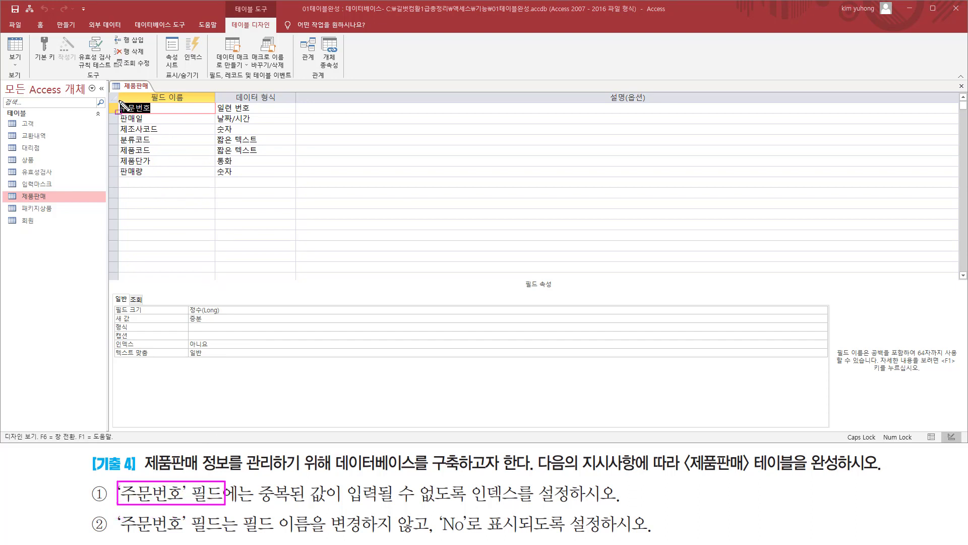
{"action": "left_click_drag", "start_coordinate": [117, 100], "coordinate": [172, 113]}
{"action": "mouse_move", "coordinate": [255, 504]}
{"action": "left_mouse_down"}
{"action": "mouse_move", "coordinate": [470, 503]}
{"action": "mouse_move", "coordinate": [471, 481]}
{"action": "mouse_move", "coordinate": [586, 504]}
{"action": "left_mouse_up"}
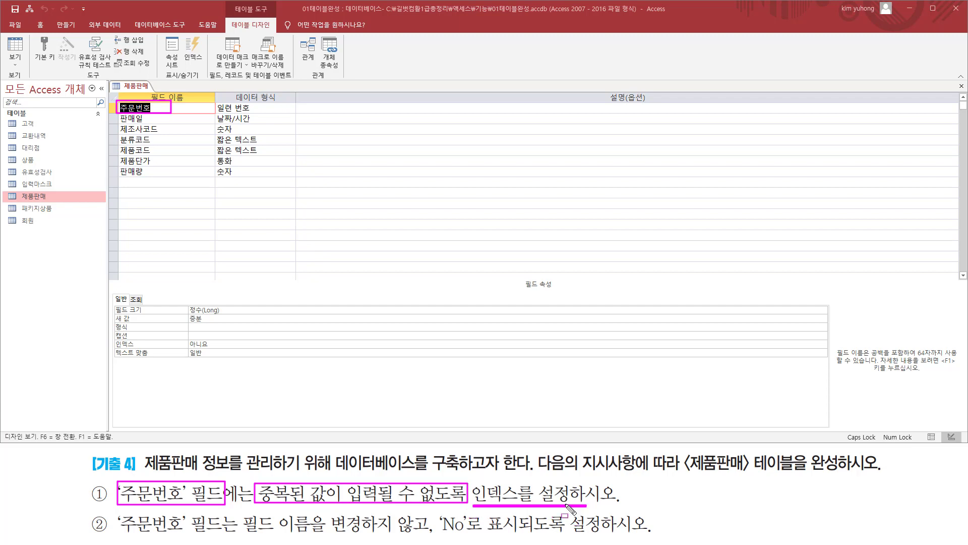
{"action": "key", "text": "Escape"}
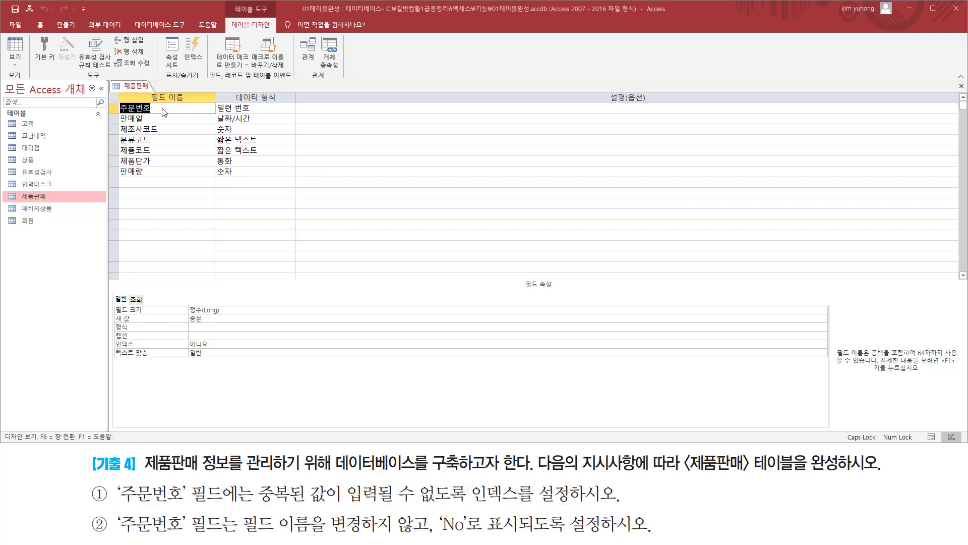
Set the Indexed (인덱스) property of the 주문번호 field to 예(중복 불가능)
{"action": "left_click", "coordinate": [172, 110]}
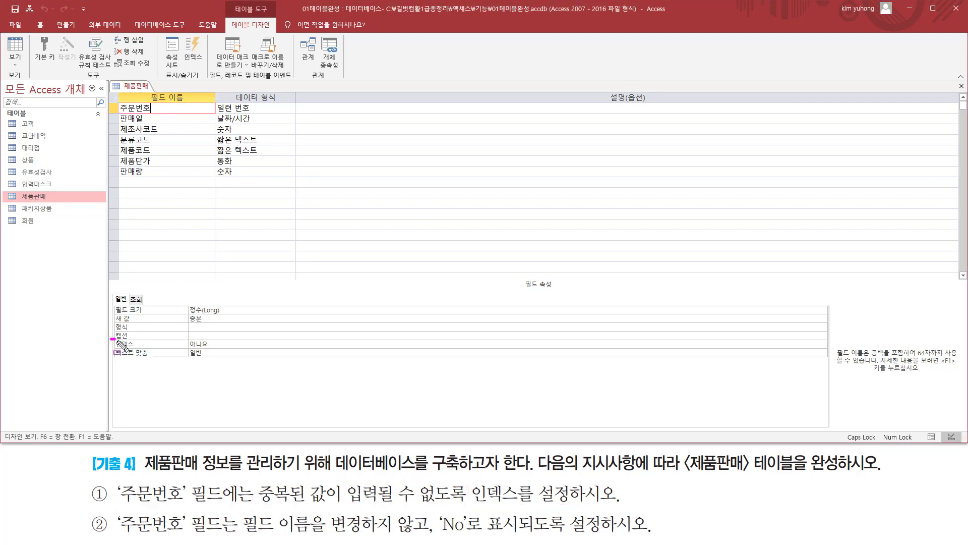
{"action": "left_click_drag", "start_coordinate": [110, 339], "coordinate": [242, 347]}
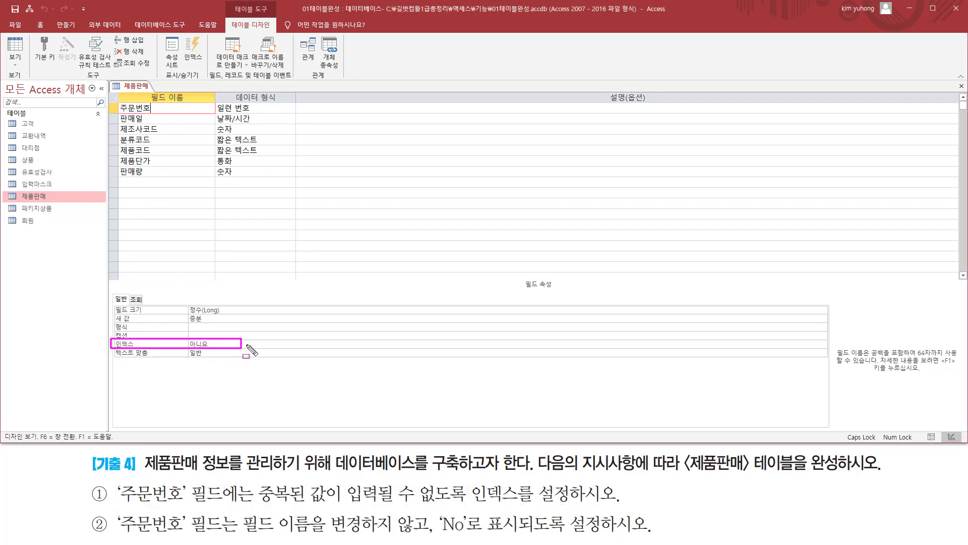
{"action": "key", "text": "Escape"}
{"action": "left_click", "coordinate": [748, 344]}
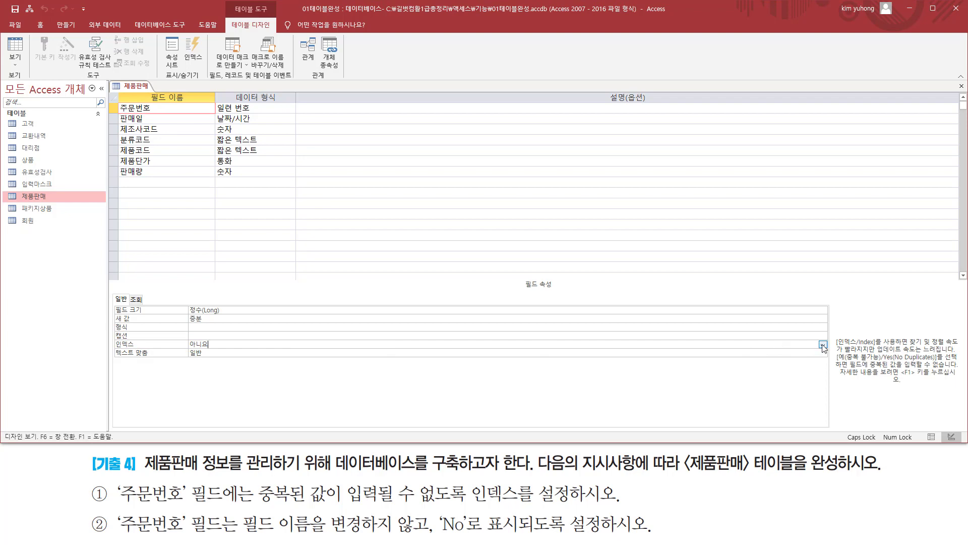
{"action": "left_click", "coordinate": [823, 345]}
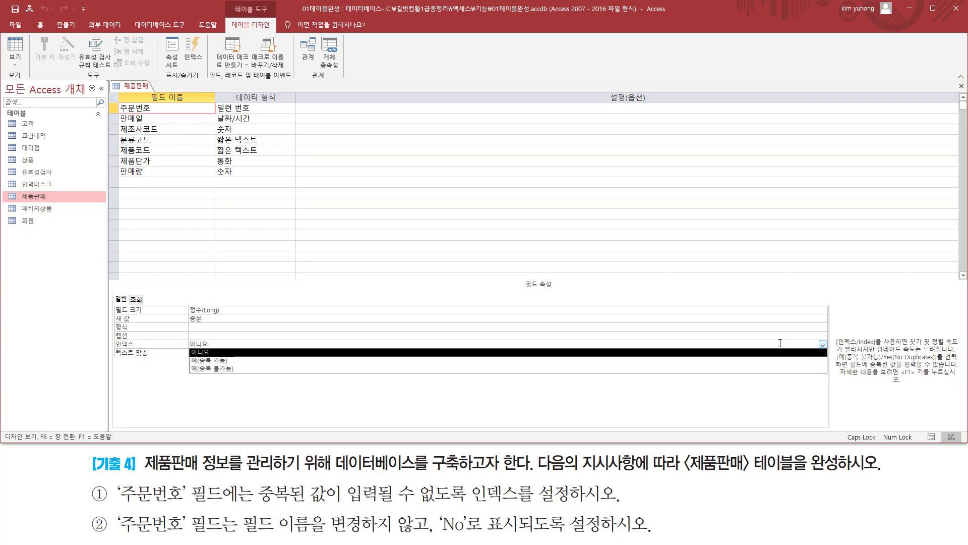
{"action": "left_click", "coordinate": [237, 369]}
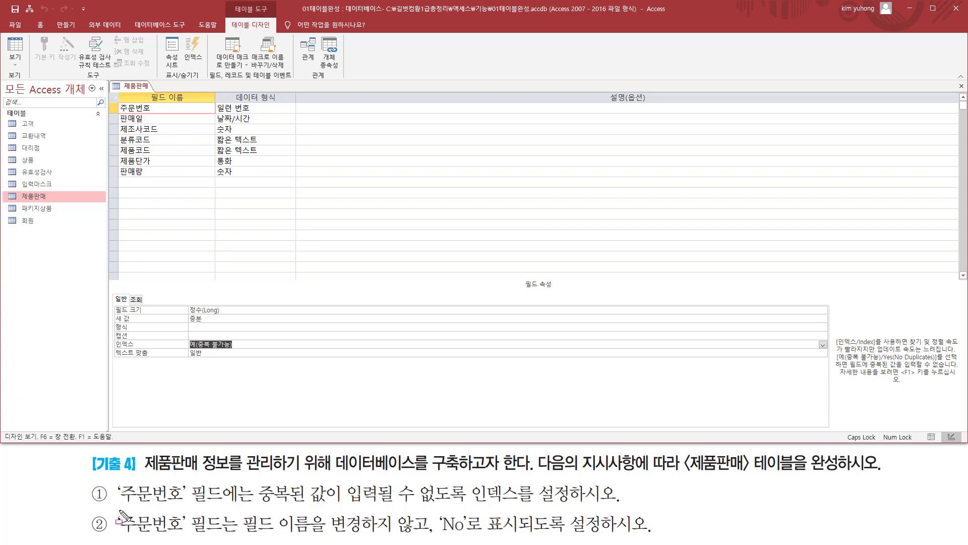
Save the 제품판매 table, check the 주문번호 column heading in Datasheet view, and return to Design view
{"action": "left_click_drag", "start_coordinate": [118, 510], "coordinate": [189, 537]}
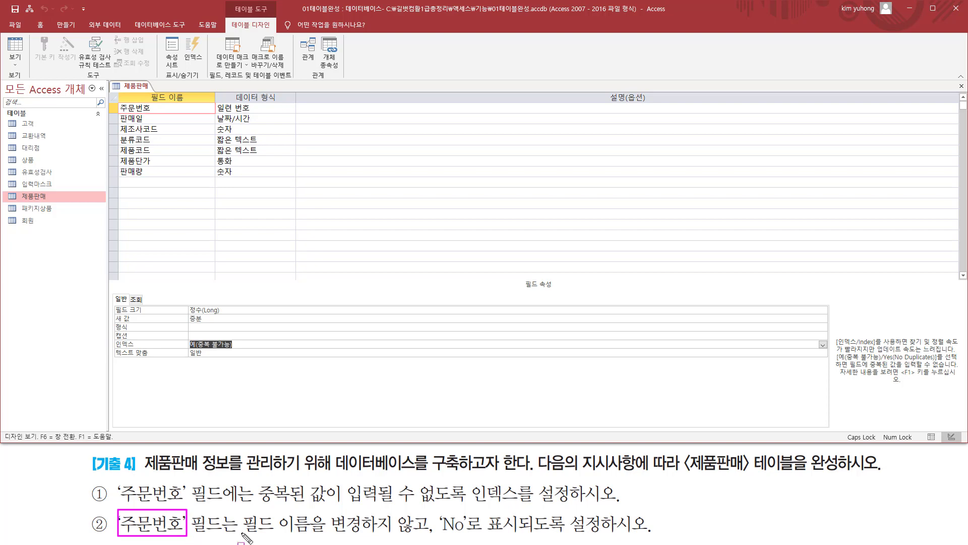
{"action": "left_click_drag", "start_coordinate": [242, 533], "coordinate": [636, 534]}
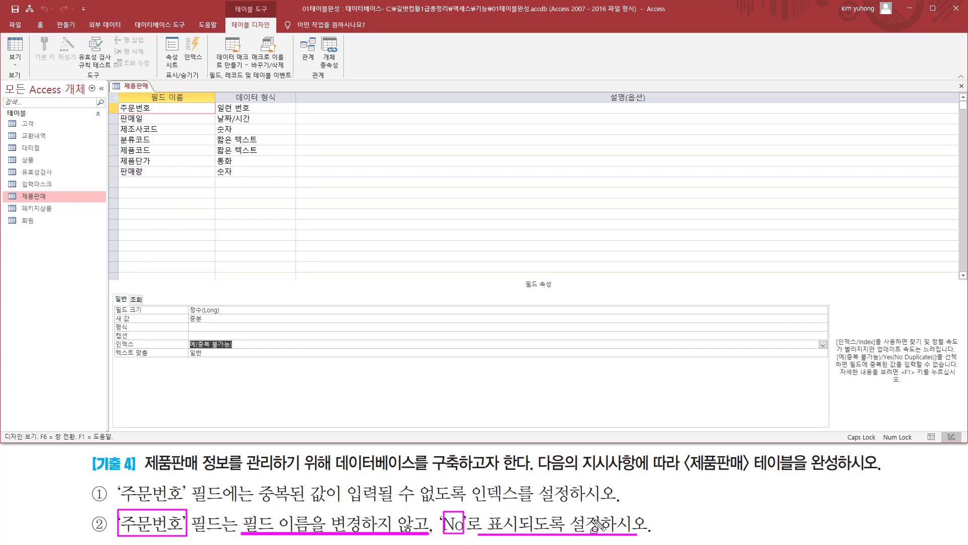
{"action": "key", "text": "Escape"}
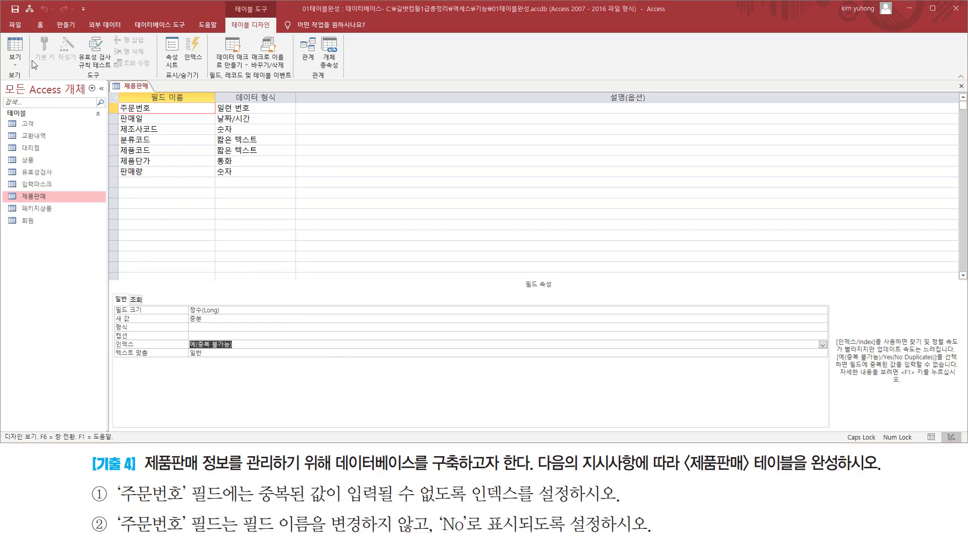
{"action": "left_click", "coordinate": [15, 51]}
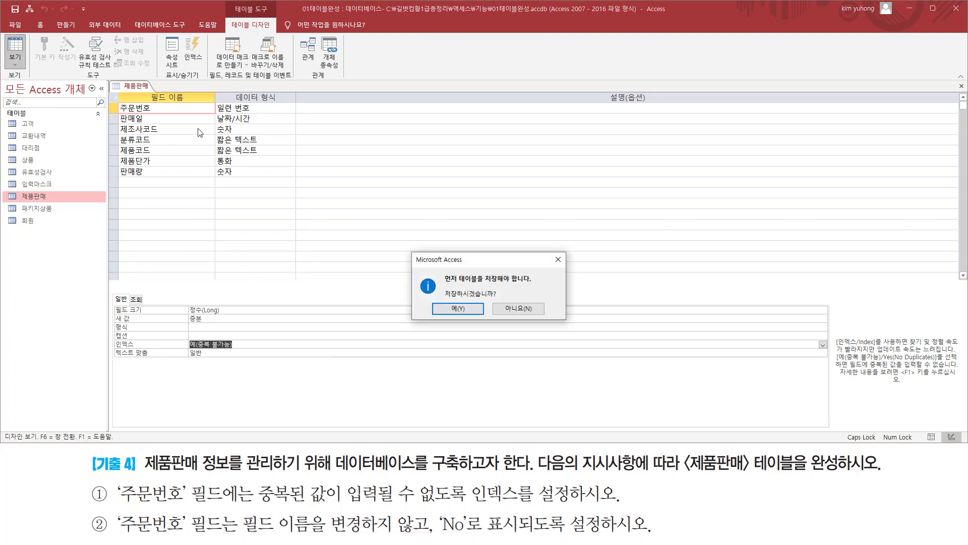
{"action": "left_click", "coordinate": [461, 308]}
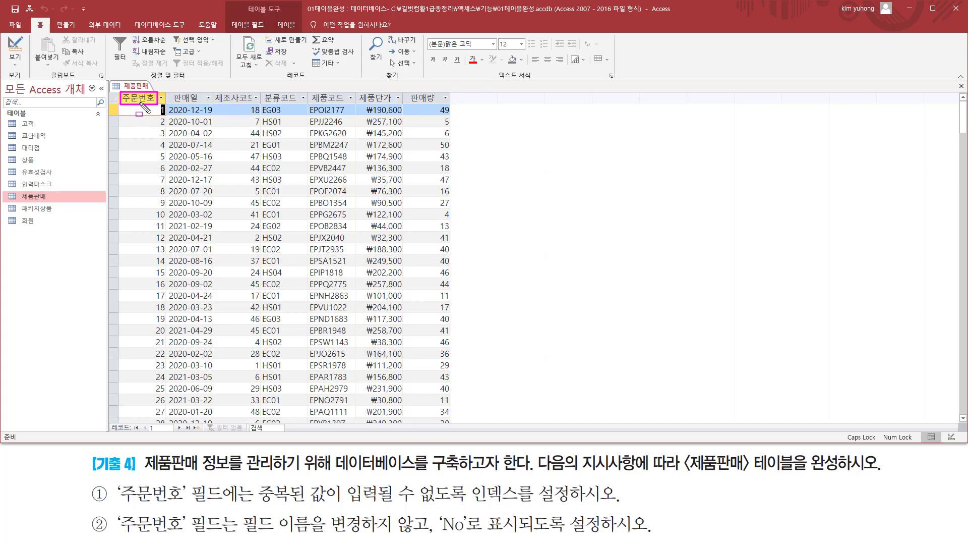
{"action": "left_click", "coordinate": [15, 48]}
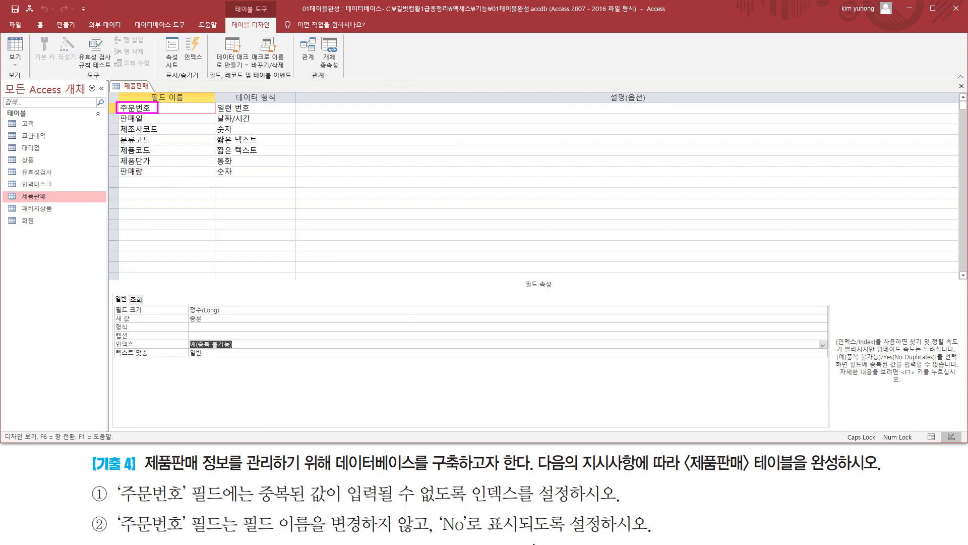
Set the Caption (캡션) property of the 주문번호 field to No
{"action": "mouse_move", "coordinate": [438, 510]}
{"action": "left_mouse_down"}
{"action": "mouse_move", "coordinate": [467, 539]}
{"action": "mouse_move", "coordinate": [643, 537]}
{"action": "left_mouse_up"}
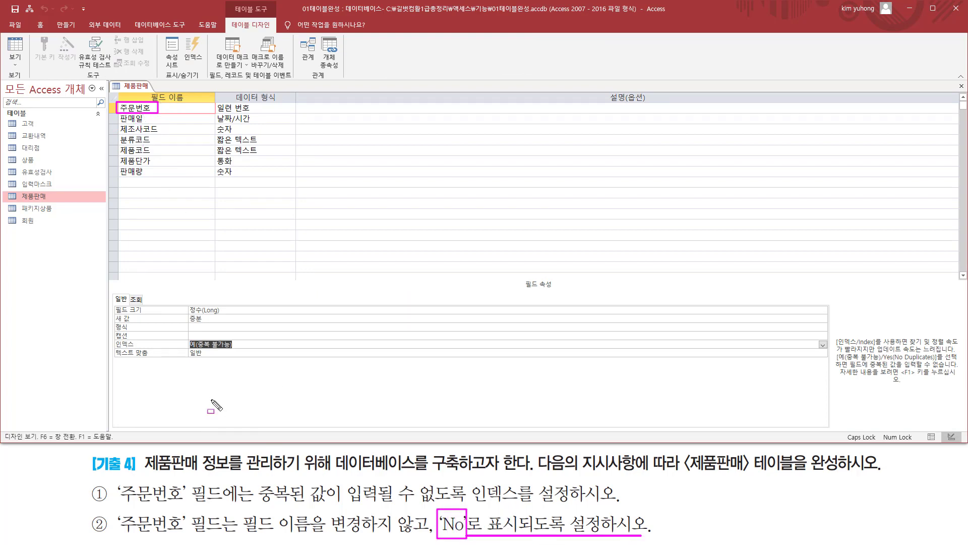
{"action": "left_click_drag", "start_coordinate": [109, 331], "coordinate": [128, 331]}
{"action": "key", "text": "Escape"}
{"action": "left_click", "coordinate": [218, 334]}
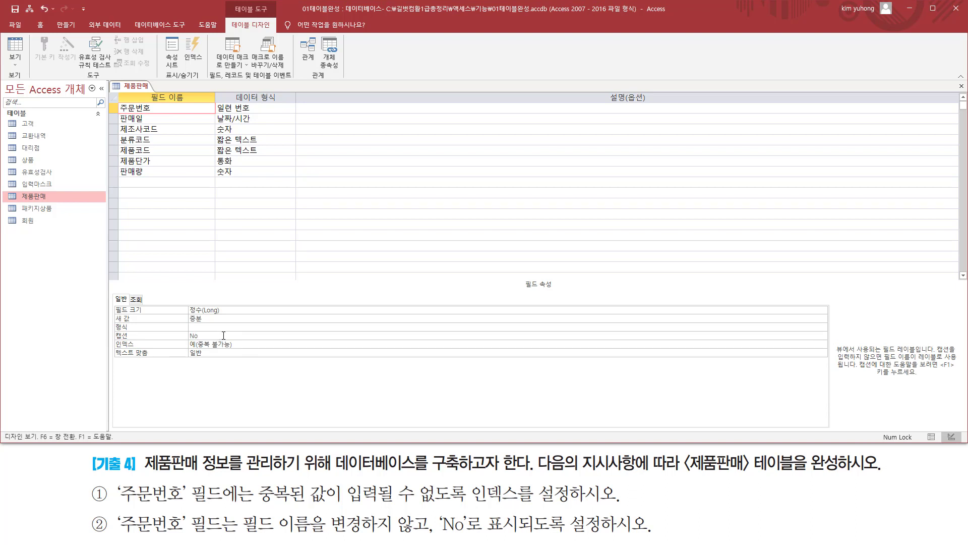
{"action": "left_click_drag", "start_coordinate": [115, 328], "coordinate": [213, 343]}
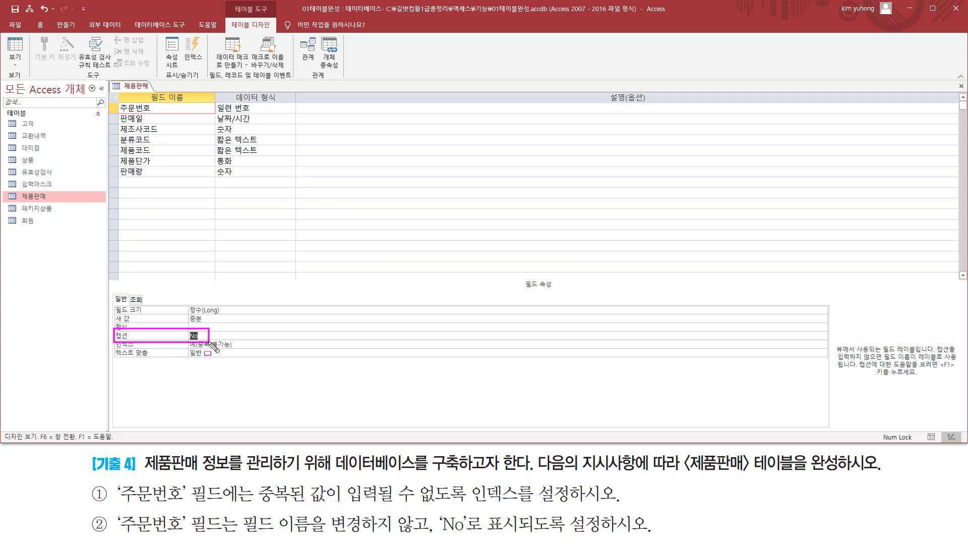
Save the table with the new caption, check the first column's heading in Datasheet view, and switch back to Design view
{"action": "left_click", "coordinate": [15, 46]}
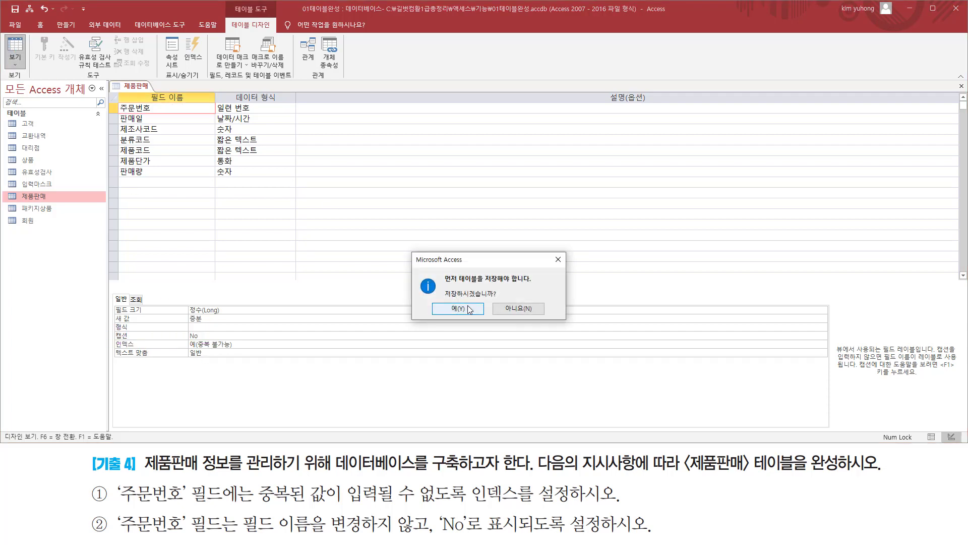
{"action": "left_click", "coordinate": [469, 309]}
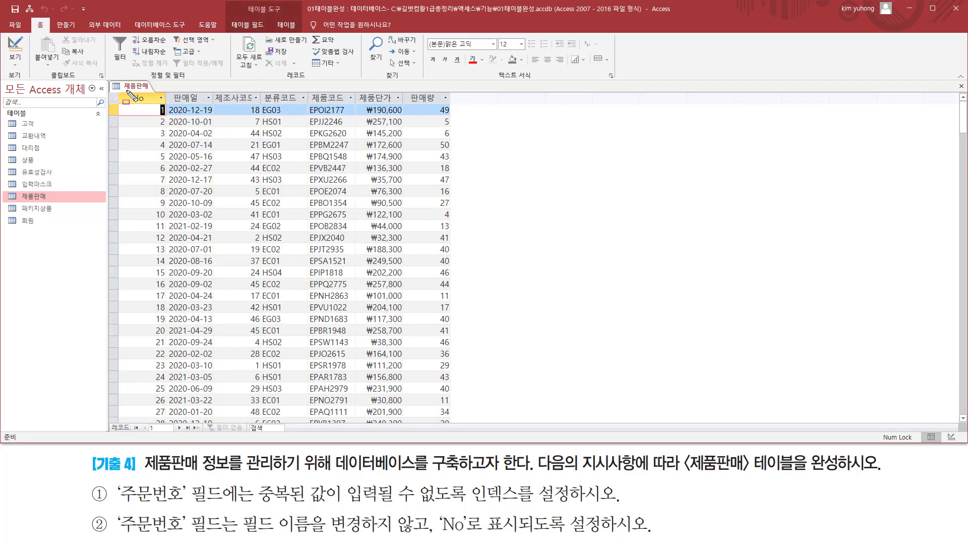
{"action": "left_click_drag", "start_coordinate": [127, 91], "coordinate": [158, 108]}
{"action": "left_click", "coordinate": [20, 49]}
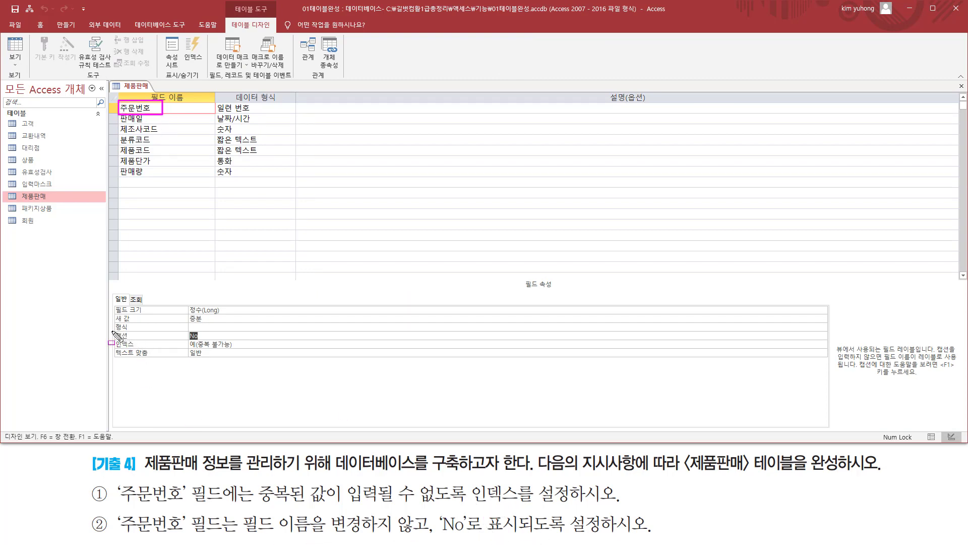
{"action": "mouse_move", "coordinate": [112, 327]}
{"action": "left_mouse_down"}
{"action": "mouse_move", "coordinate": [118, 338]}
{"action": "mouse_move", "coordinate": [208, 341]}
{"action": "left_mouse_up"}
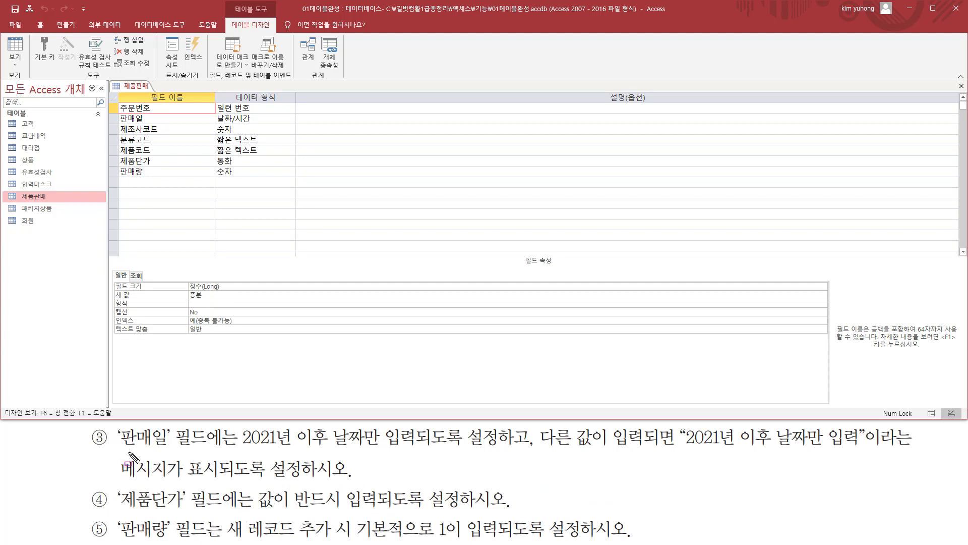
{"action": "mouse_move", "coordinate": [120, 450]}
{"action": "left_mouse_down"}
{"action": "mouse_move", "coordinate": [168, 456]}
{"action": "mouse_move", "coordinate": [169, 432]}
{"action": "mouse_move", "coordinate": [207, 429]}
{"action": "left_mouse_up"}
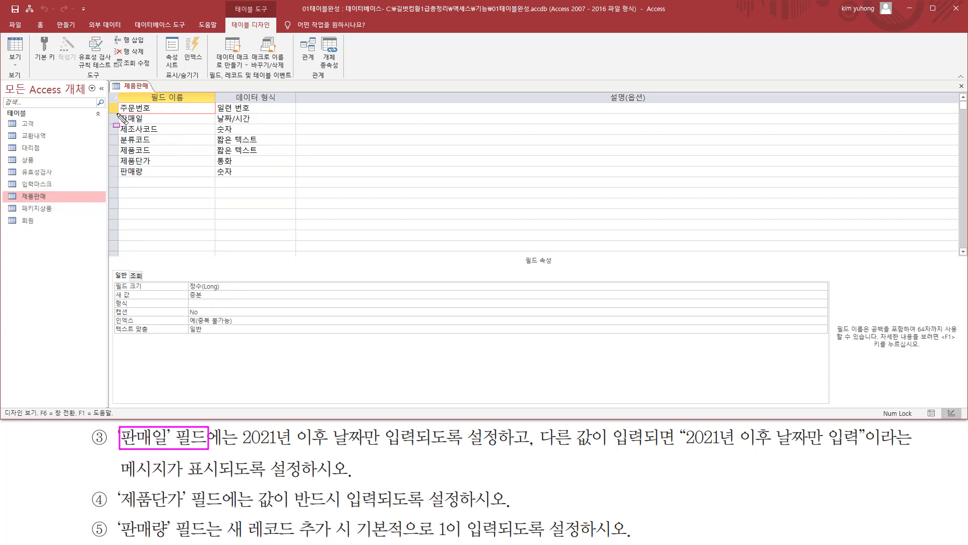
{"action": "left_click_drag", "start_coordinate": [113, 113], "coordinate": [152, 124]}
{"action": "left_click_drag", "start_coordinate": [241, 447], "coordinate": [866, 450]}
{"action": "left_click_drag", "start_coordinate": [120, 480], "coordinate": [296, 480]}
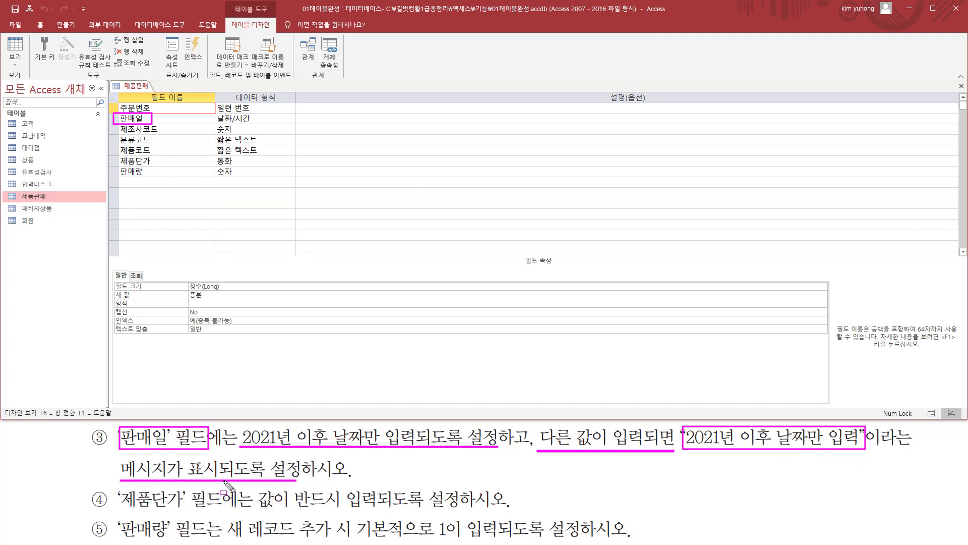
{"action": "key", "text": "Escape"}
Set the Validation Rule (유효성 검사 규칙) property of the 판매일 field to >=#2021-01-01#
{"action": "left_click", "coordinate": [175, 119]}
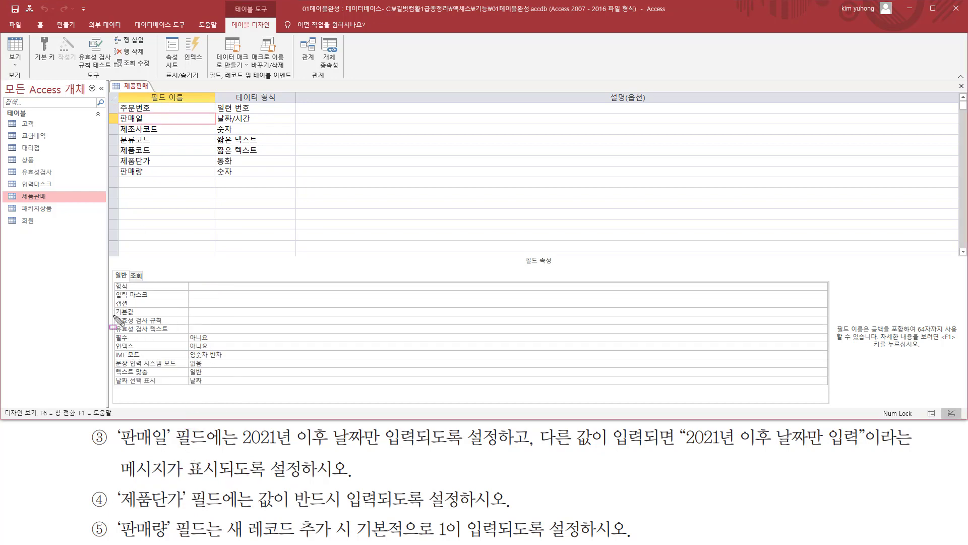
{"action": "left_click_drag", "start_coordinate": [114, 316], "coordinate": [172, 323]}
{"action": "left_click_drag", "start_coordinate": [237, 448], "coordinate": [420, 449]}
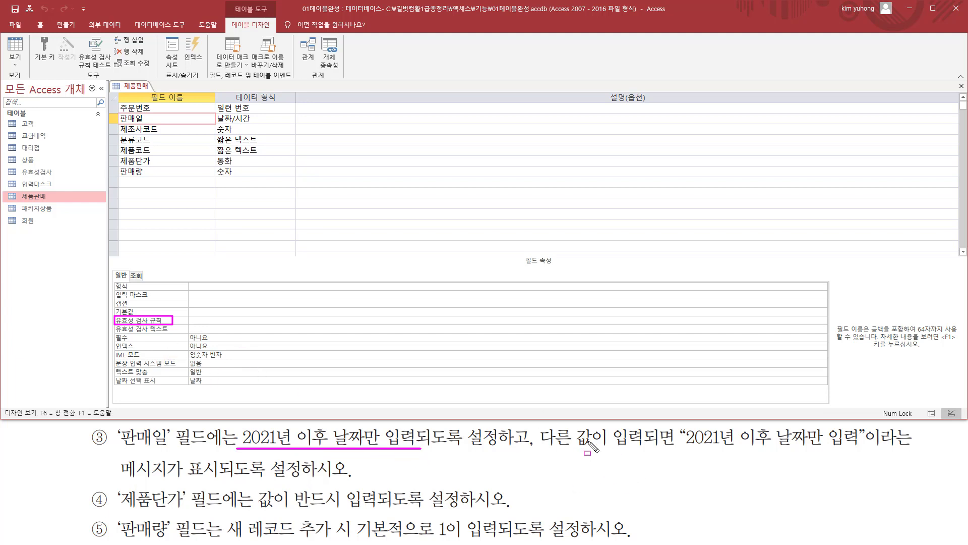
{"action": "left_click_drag", "start_coordinate": [681, 448], "coordinate": [867, 448]}
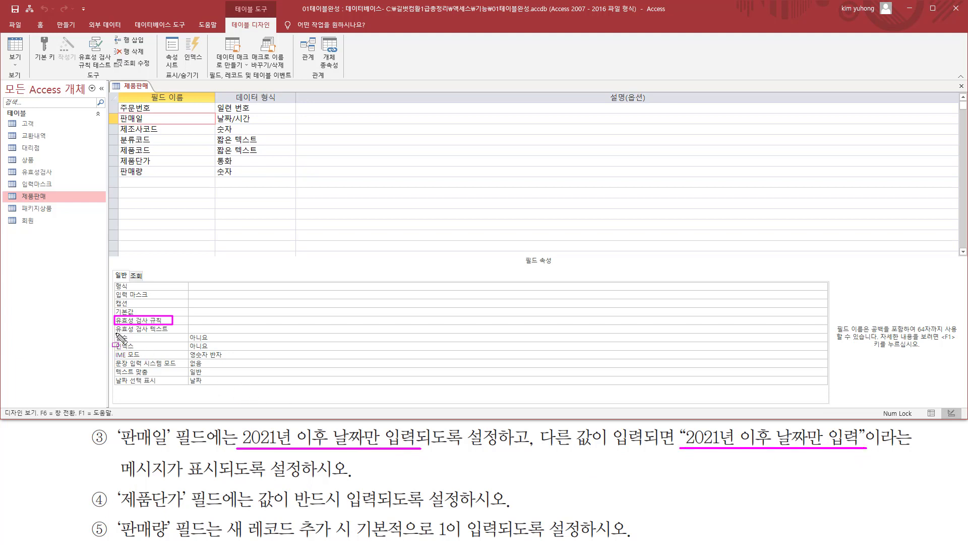
{"action": "left_click_drag", "start_coordinate": [112, 333], "coordinate": [257, 333]}
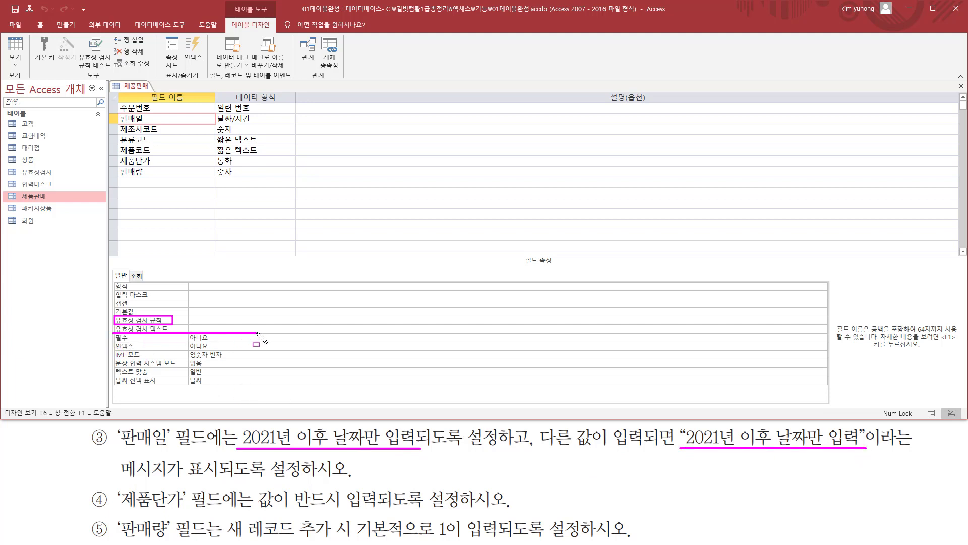
{"action": "key", "text": "Escape"}
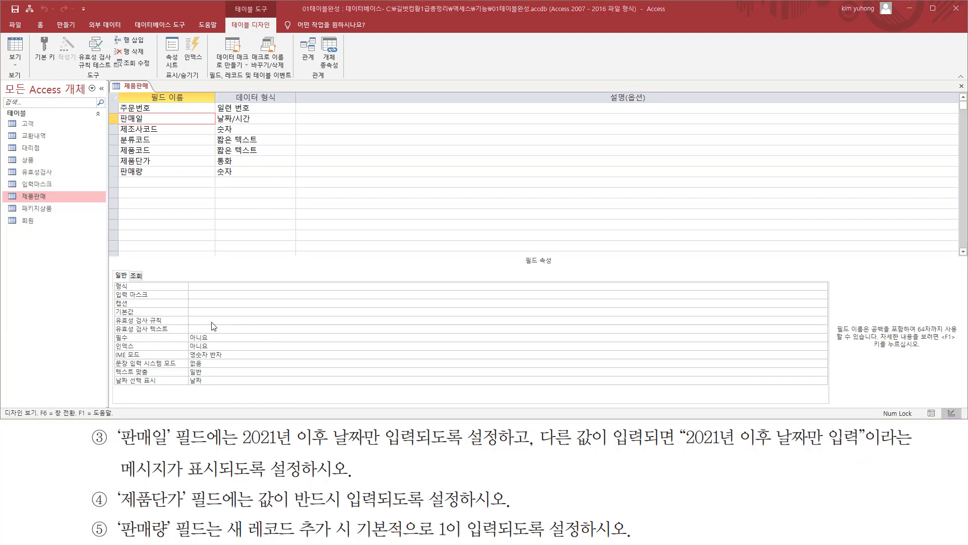
{"action": "left_click", "coordinate": [223, 312]}
{"action": "left_click", "coordinate": [226, 320]}
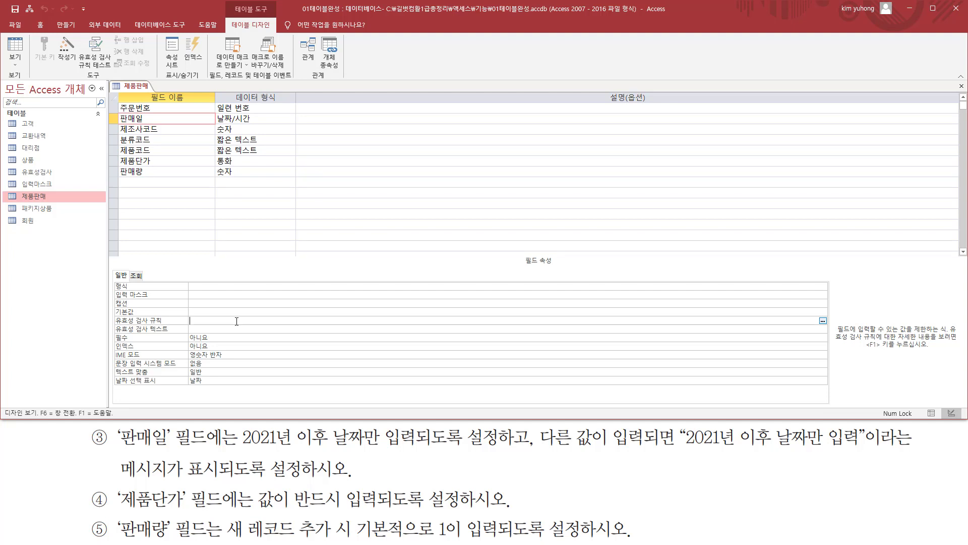
{"action": "type", "text": ">==2021-01-01"}
{"action": "left_click_drag", "start_coordinate": [198, 320], "coordinate": [279, 320]}
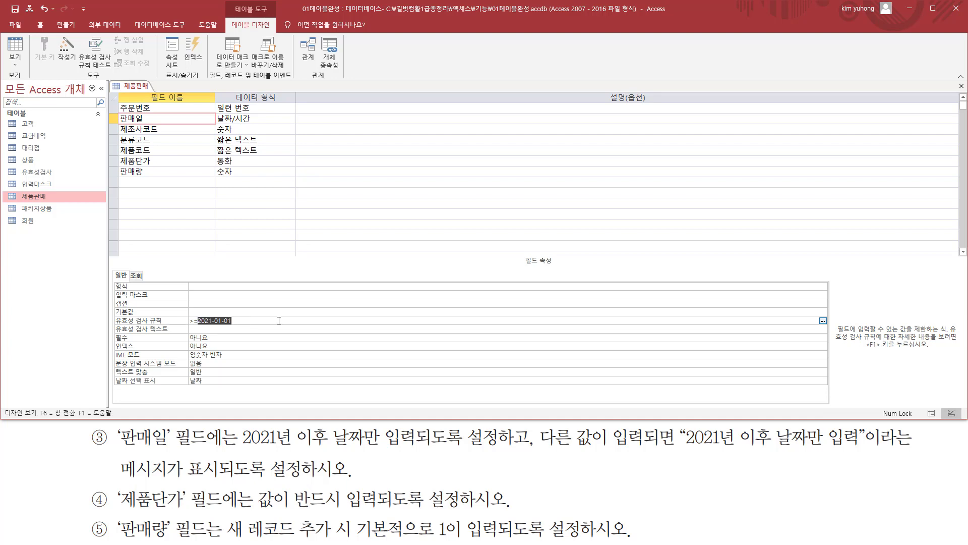
{"action": "left_click", "coordinate": [199, 321]}
{"action": "type", "text": "#"}
Set the Validation Text (유효성 검사 텍스트) property of the 판매일 field to 2021년 이후 날짜만 입력
{"action": "left_click", "coordinate": [271, 328]}
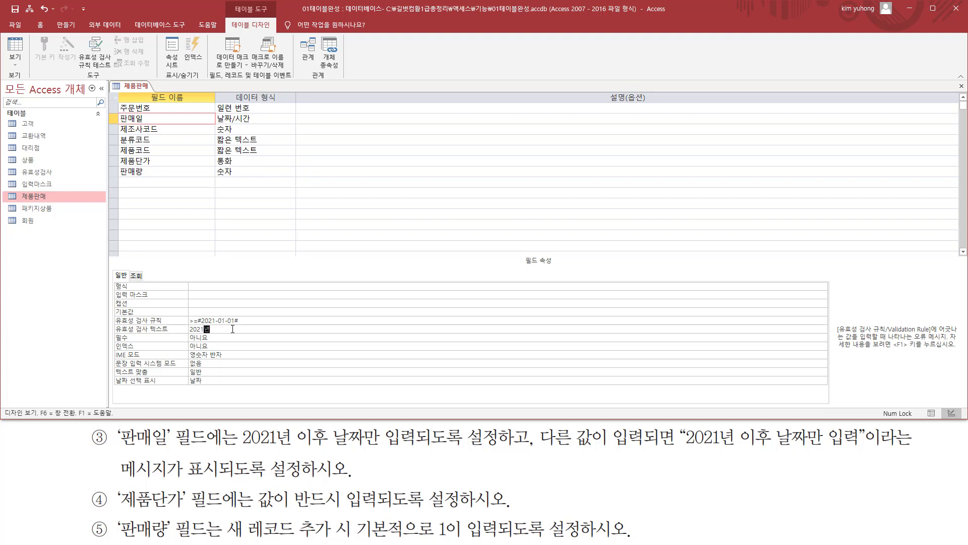
{"action": "type", "text": "이후 날짜만 입력"}
{"action": "key", "text": "Return"}
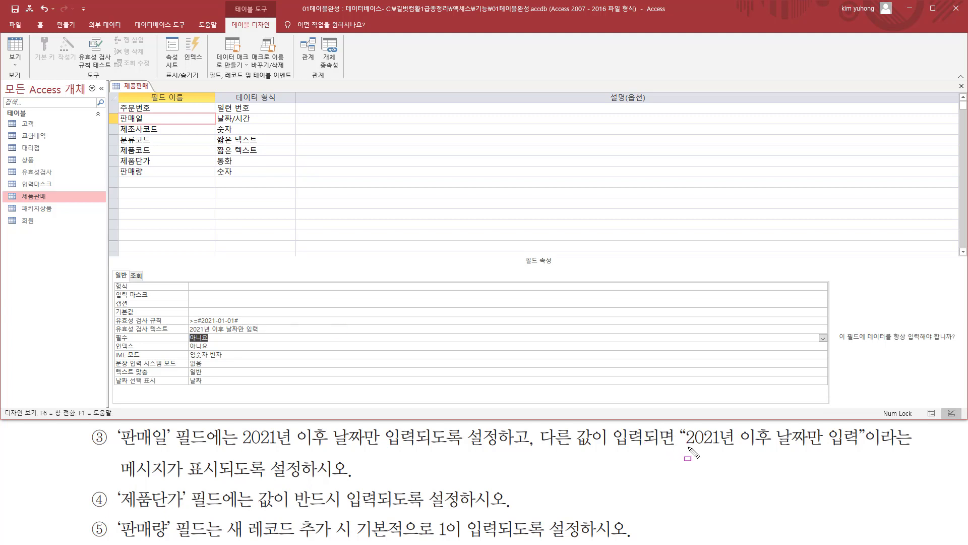
{"action": "left_click_drag", "start_coordinate": [685, 446], "coordinate": [856, 447]}
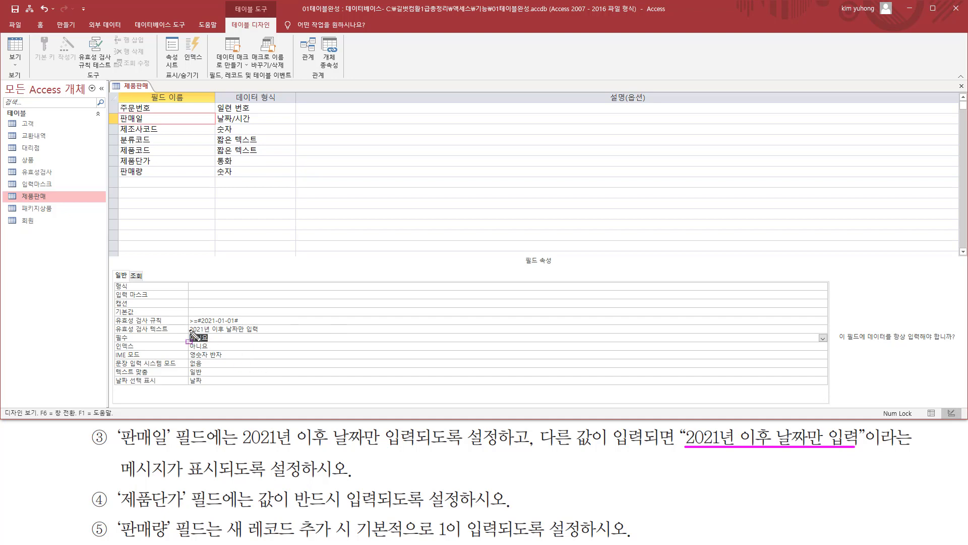
{"action": "left_click_drag", "start_coordinate": [191, 333], "coordinate": [259, 333]}
{"action": "key", "text": "Escape"}
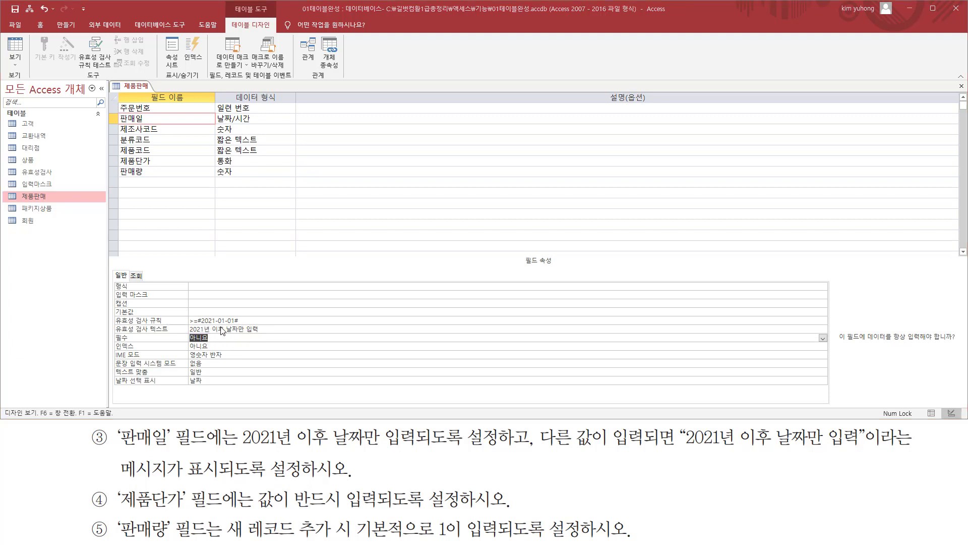
Save the 제품판매 table, agree to test existing data and keep the new validation rule, and show the table in Datasheet view
{"action": "left_click", "coordinate": [21, 48]}
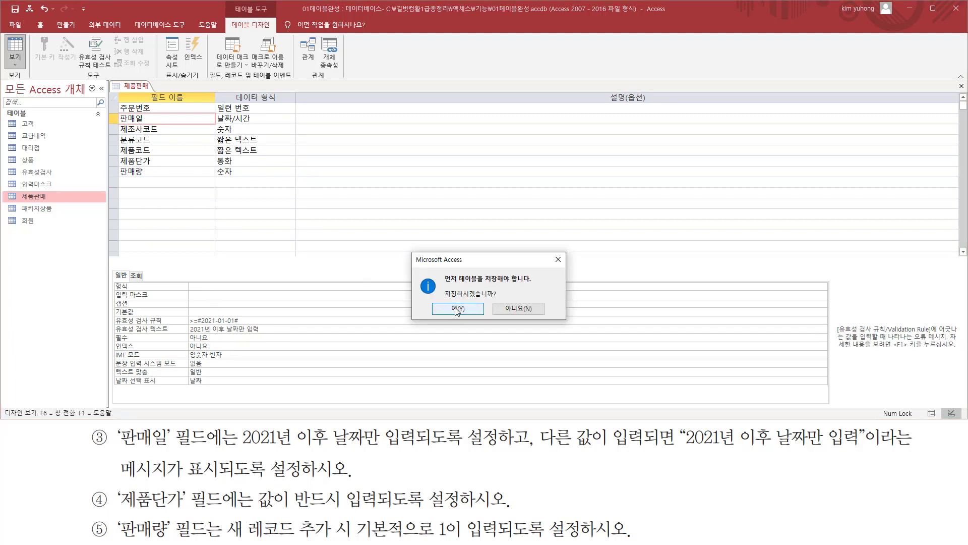
{"action": "left_click", "coordinate": [458, 309]}
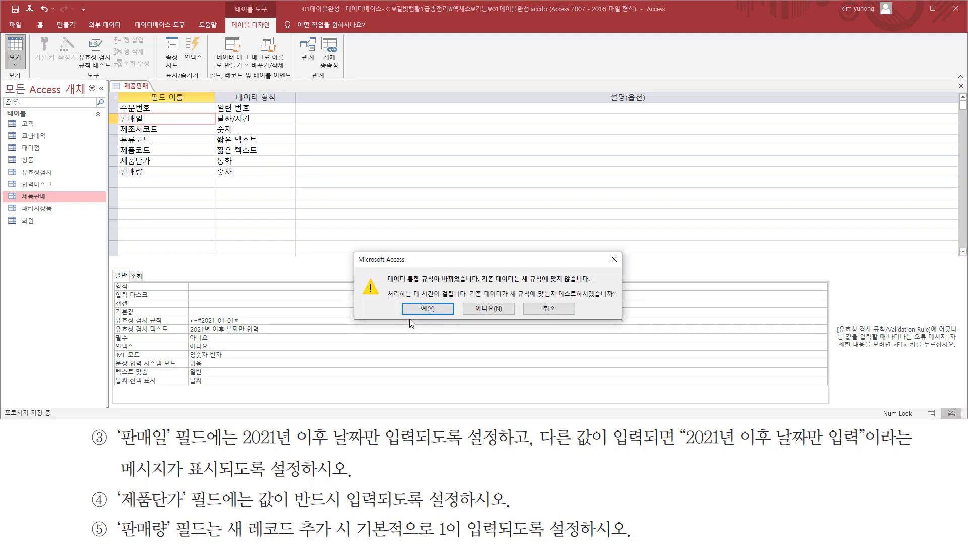
{"action": "left_click_drag", "start_coordinate": [387, 284], "coordinate": [489, 285]}
{"action": "left_click_drag", "start_coordinate": [560, 300], "coordinate": [620, 300]}
{"action": "left_click_drag", "start_coordinate": [412, 302], "coordinate": [451, 318]}
{"action": "key", "text": "Escape"}
{"action": "left_click", "coordinate": [428, 309]}
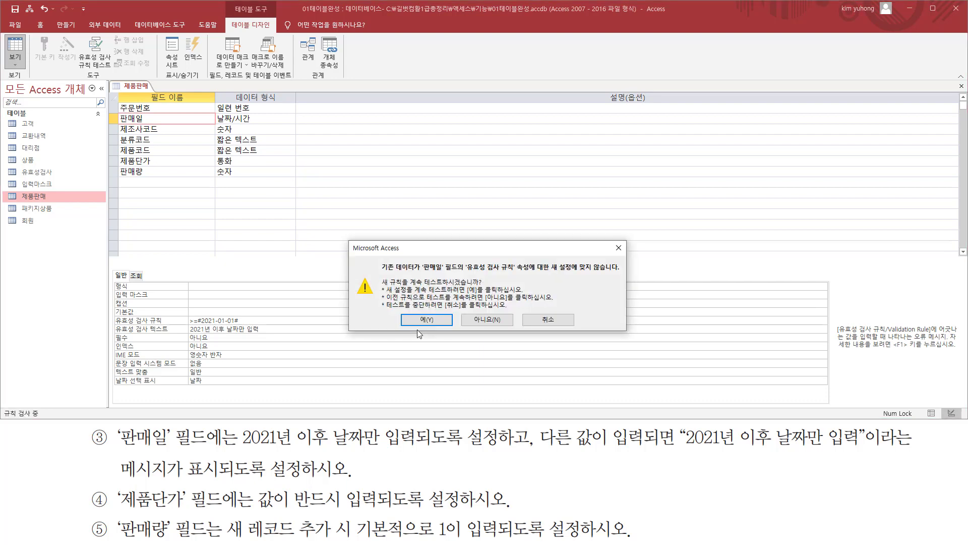
{"action": "mouse_move", "coordinate": [377, 275]}
{"action": "left_mouse_down"}
{"action": "mouse_move", "coordinate": [418, 275]}
{"action": "mouse_move", "coordinate": [421, 259]}
{"action": "mouse_move", "coordinate": [445, 277]}
{"action": "mouse_move", "coordinate": [619, 273]}
{"action": "left_mouse_up"}
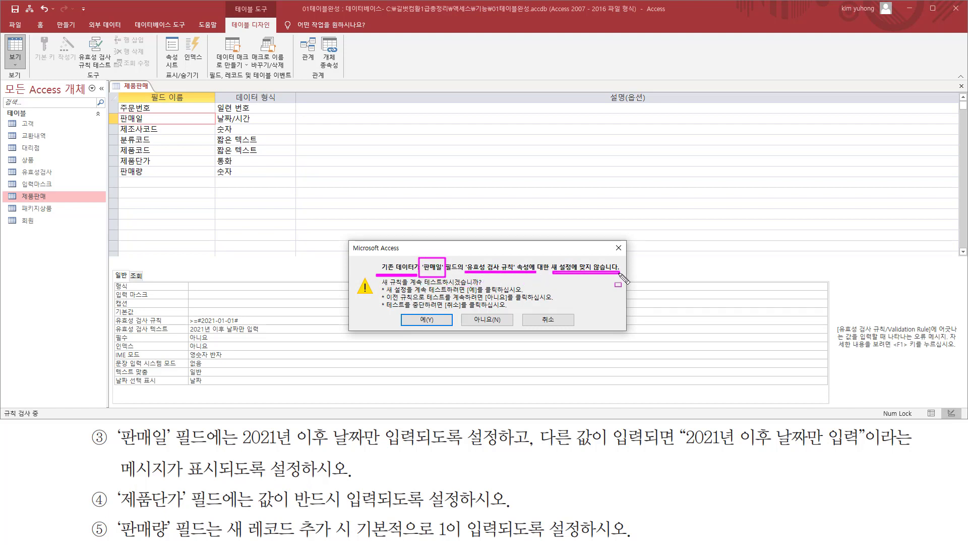
{"action": "left_click_drag", "start_coordinate": [382, 286], "coordinate": [479, 286]}
{"action": "left_click_drag", "start_coordinate": [413, 312], "coordinate": [441, 326]}
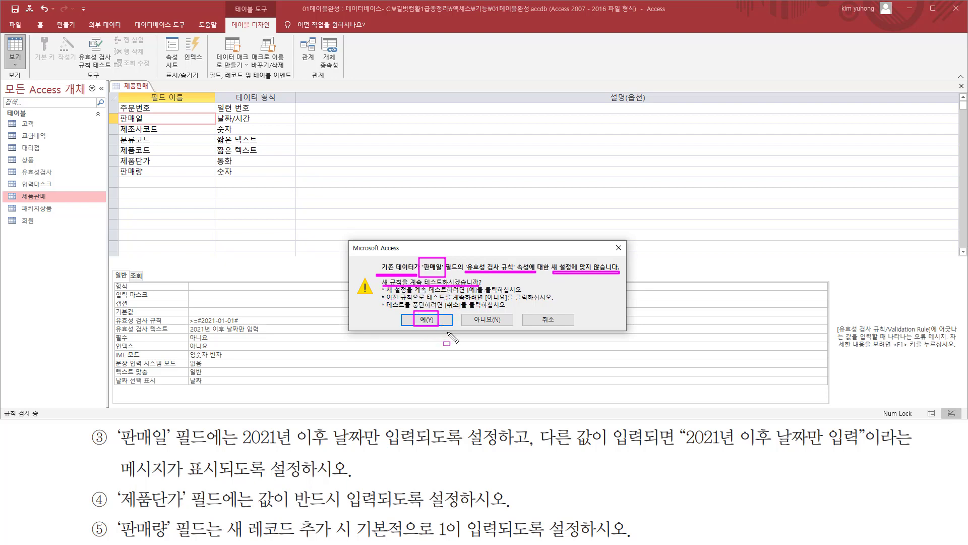
{"action": "key", "text": "Escape"}
{"action": "left_click", "coordinate": [436, 320]}
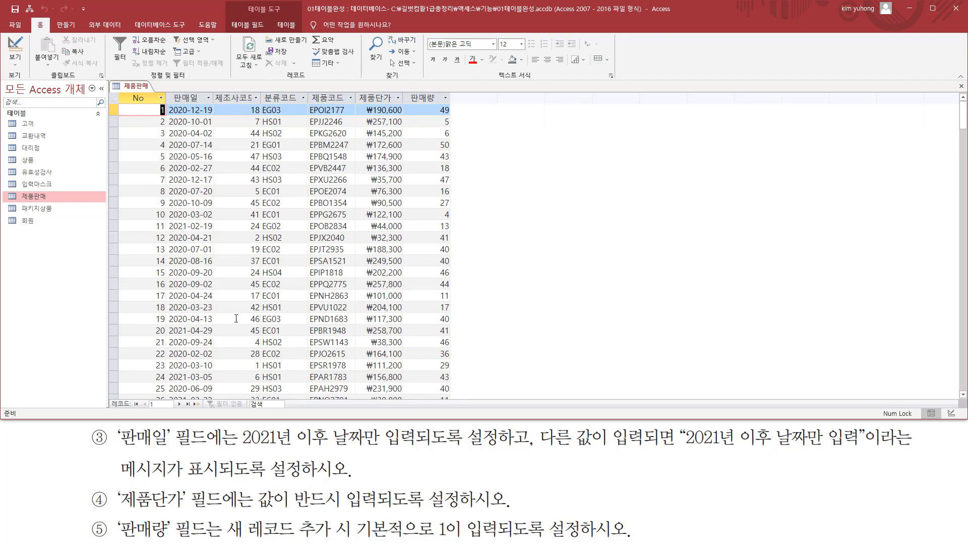
Test the validation rule by entering 2021-05-05 as 판매일 in a new record and moving on to its 제조사코드 field
{"action": "scroll", "coordinate": [217, 313], "scroll_direction": "down", "scroll_amount": 20}
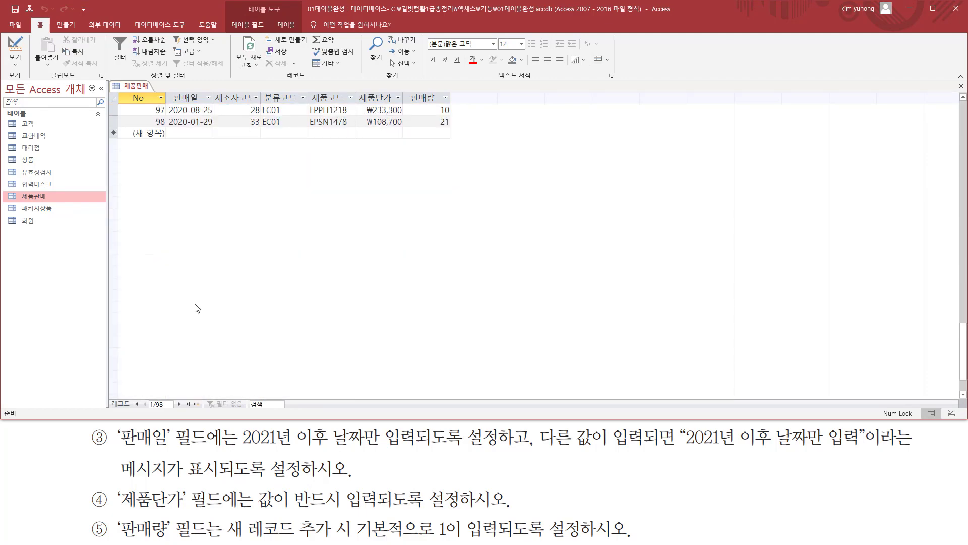
{"action": "scroll", "coordinate": [197, 308], "scroll_direction": "up", "scroll_amount": 20}
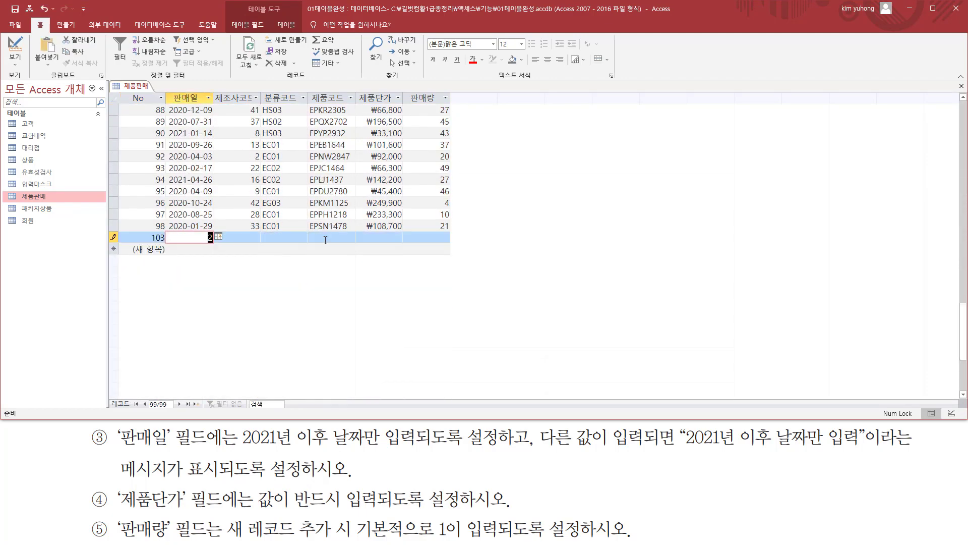
{"action": "type", "text": "2021-0505"}
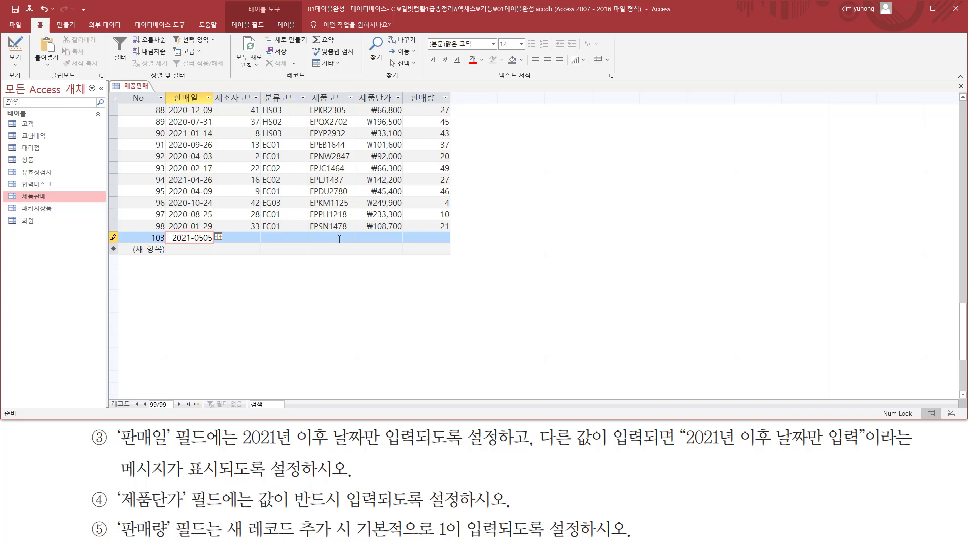
{"action": "key", "text": "BackSpace"}
{"action": "key", "text": "BackSpace"}
{"action": "key", "text": "BackSpace"}
{"action": "type", "text": "5-05"}
{"action": "left_click_drag", "start_coordinate": [242, 446], "coordinate": [514, 447]}
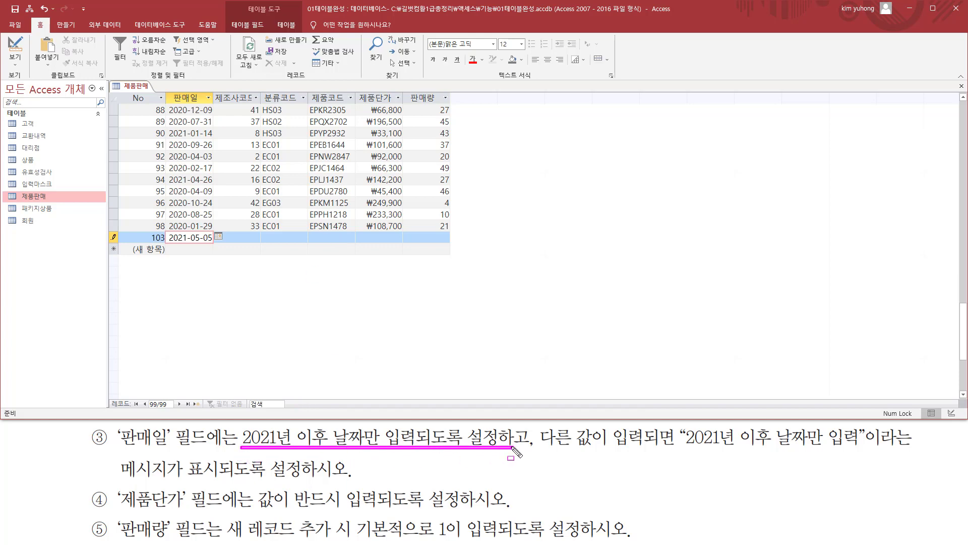
{"action": "left_click_drag", "start_coordinate": [167, 243], "coordinate": [216, 243]}
{"action": "key", "text": "Escape"}
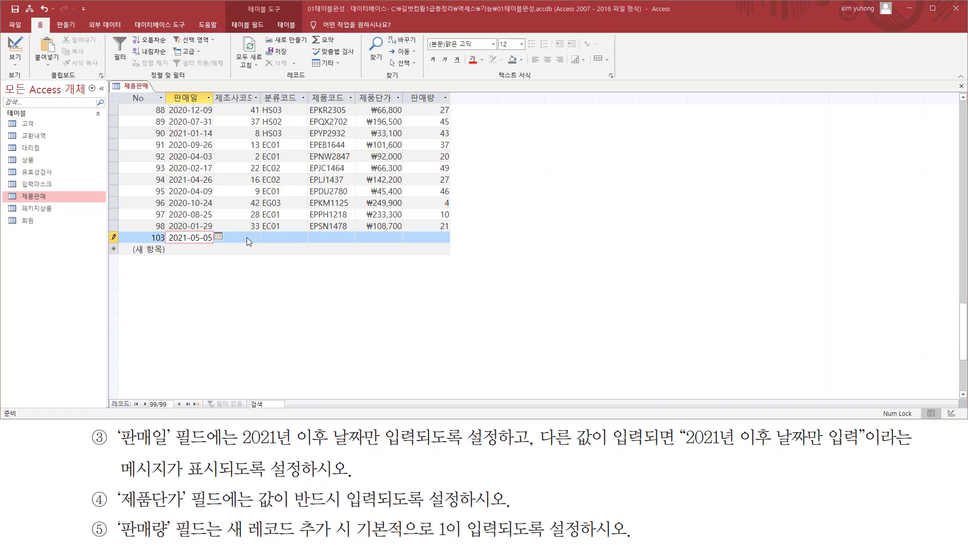
{"action": "left_click", "coordinate": [250, 239]}
{"action": "left_click", "coordinate": [267, 239]}
{"action": "left_click", "coordinate": [237, 238]}
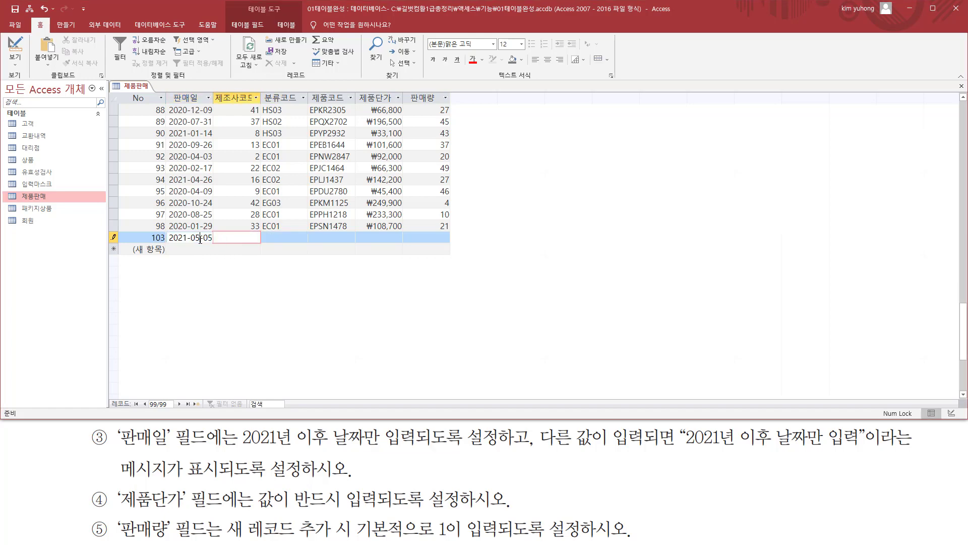
Test the validation rule with 2020-05-05 as the new record's 판매일, dismiss the message and discard the record
{"action": "left_click", "coordinate": [200, 239]}
{"action": "key", "text": "BackSpace"}
{"action": "type", "text": "0"}
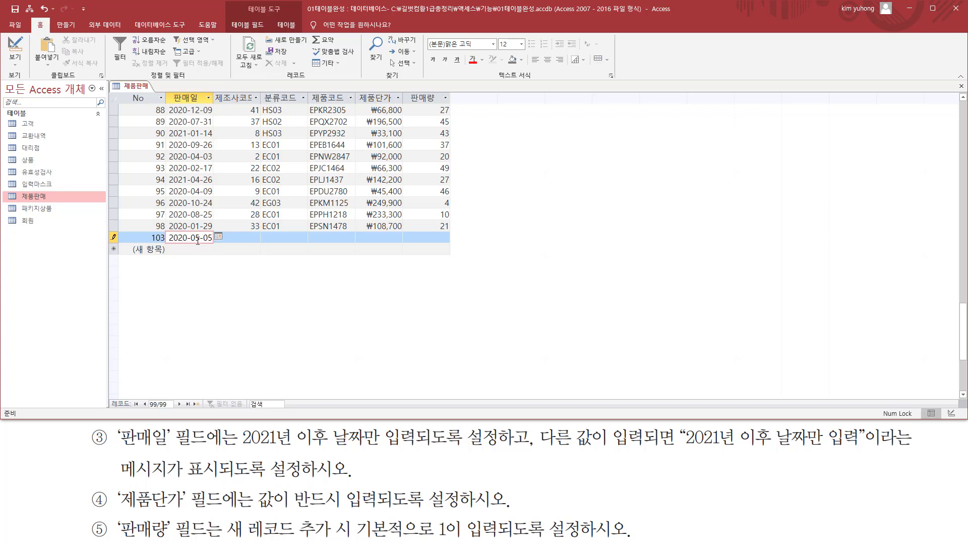
{"action": "left_click", "coordinate": [245, 248]}
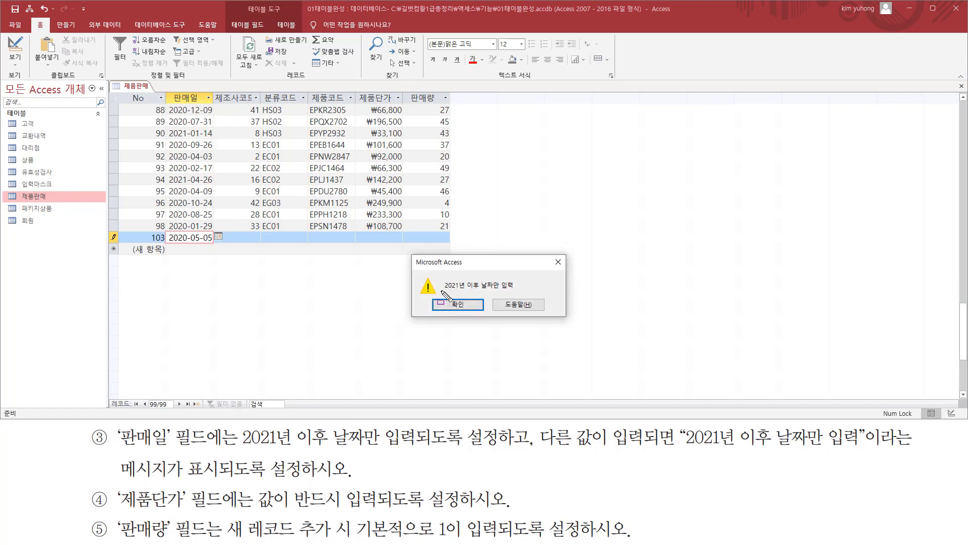
{"action": "left_click_drag", "start_coordinate": [443, 290], "coordinate": [515, 291]}
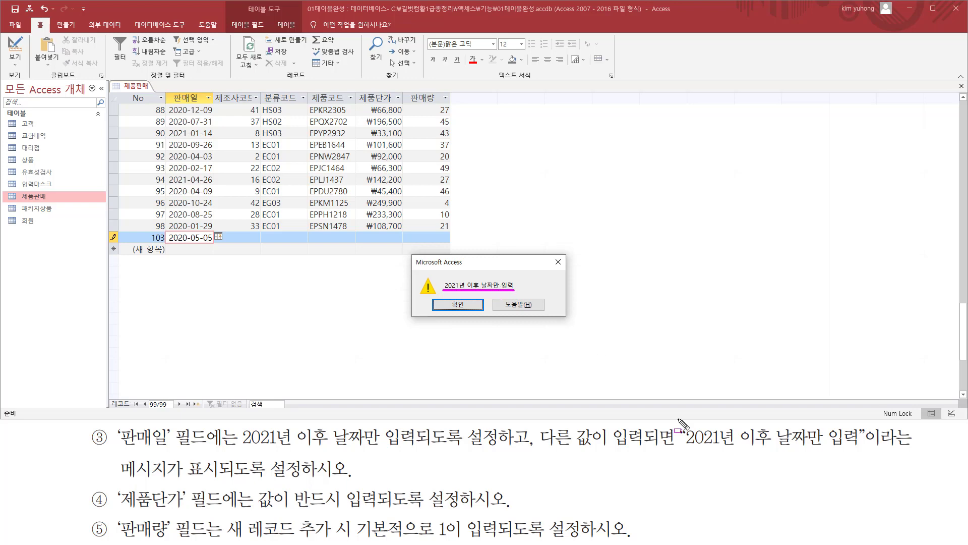
{"action": "left_click_drag", "start_coordinate": [684, 448], "coordinate": [859, 448]}
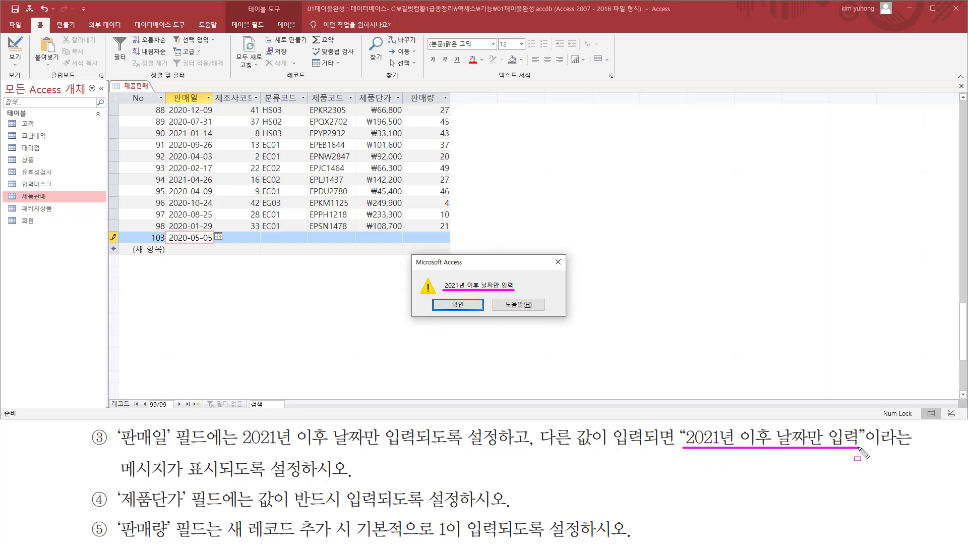
{"action": "left_click", "coordinate": [458, 304]}
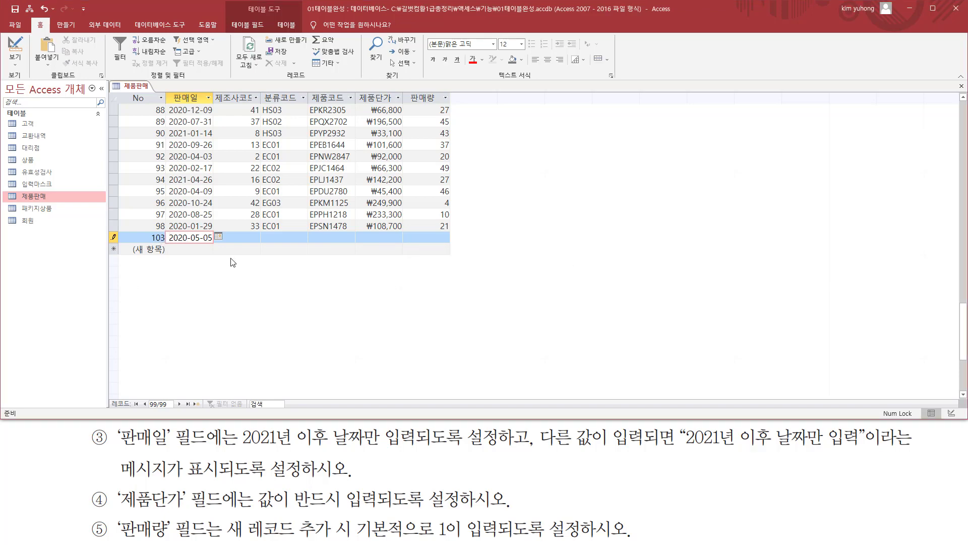
{"action": "key", "text": "Escape"}
{"action": "key", "text": "Escape"}
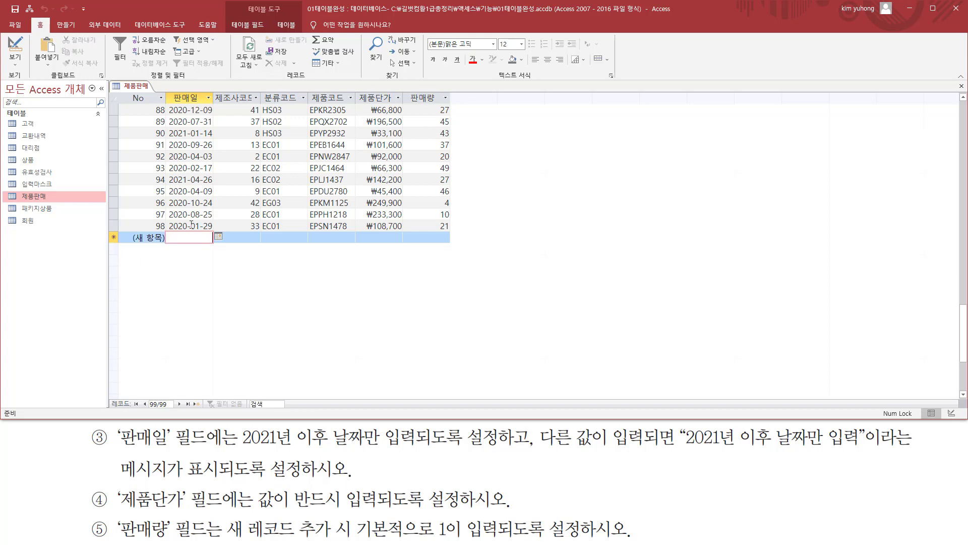
Return the 제품판매 table to Design view and set the Required (필수) property of the 제품단가 field to 예
{"action": "left_click", "coordinate": [15, 50]}
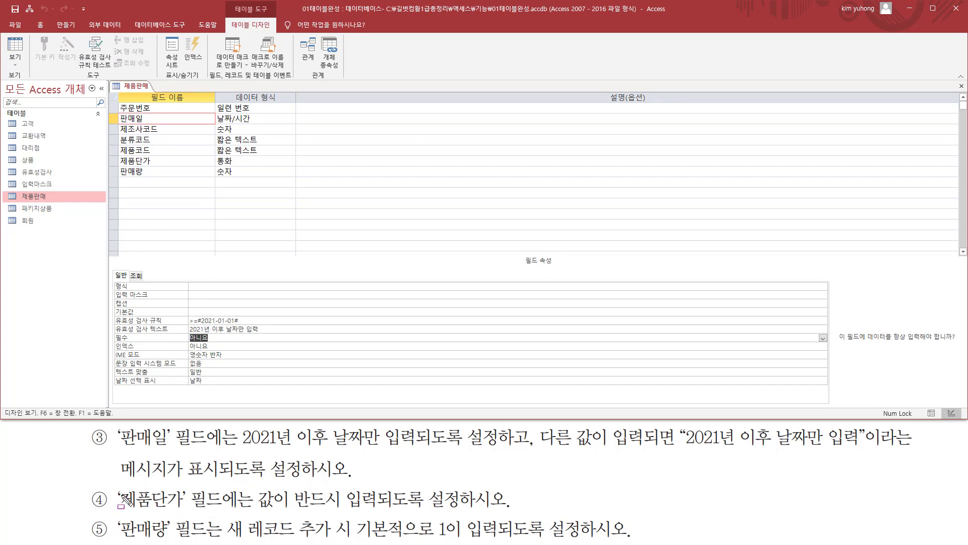
{"action": "mouse_move", "coordinate": [116, 486]}
{"action": "left_mouse_down"}
{"action": "mouse_move", "coordinate": [187, 513]}
{"action": "mouse_move", "coordinate": [466, 512]}
{"action": "left_mouse_up"}
{"action": "key", "text": "Escape"}
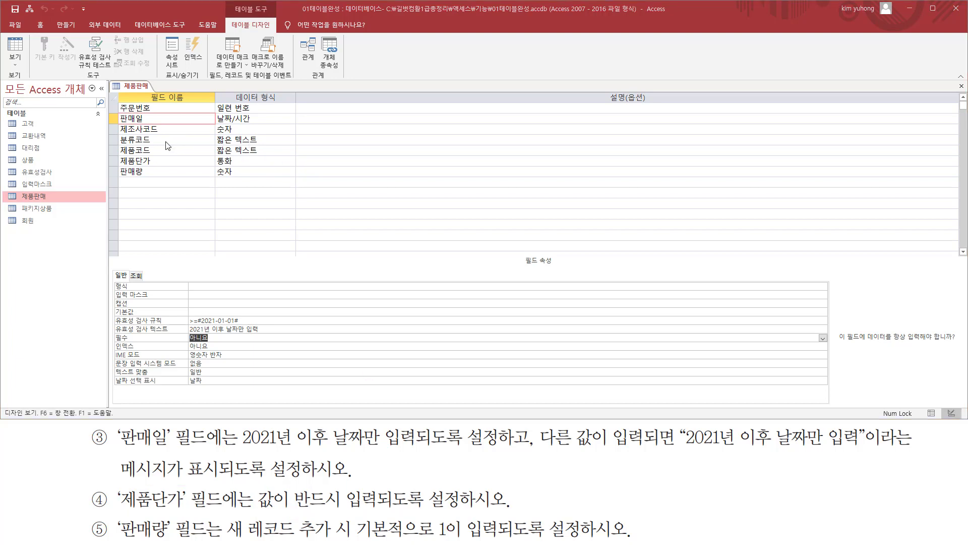
{"action": "left_click", "coordinate": [177, 161]}
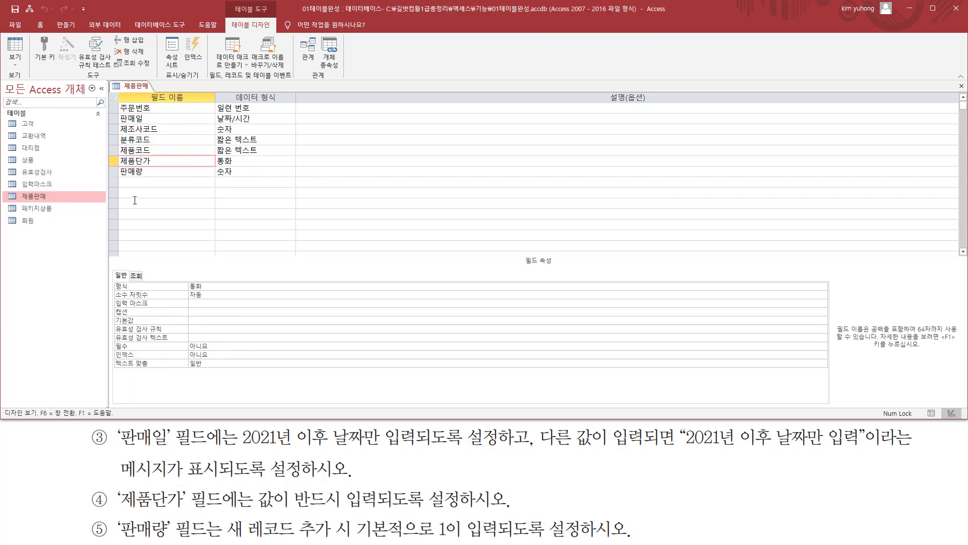
{"action": "left_click_drag", "start_coordinate": [254, 510], "coordinate": [398, 511]}
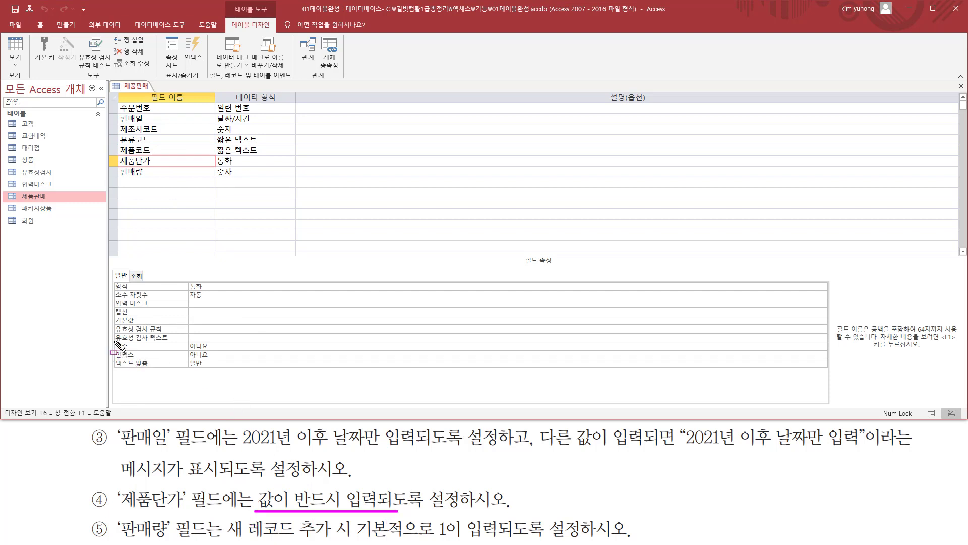
{"action": "left_click_drag", "start_coordinate": [115, 340], "coordinate": [240, 351]}
{"action": "key", "text": "Escape"}
{"action": "left_click", "coordinate": [245, 346]}
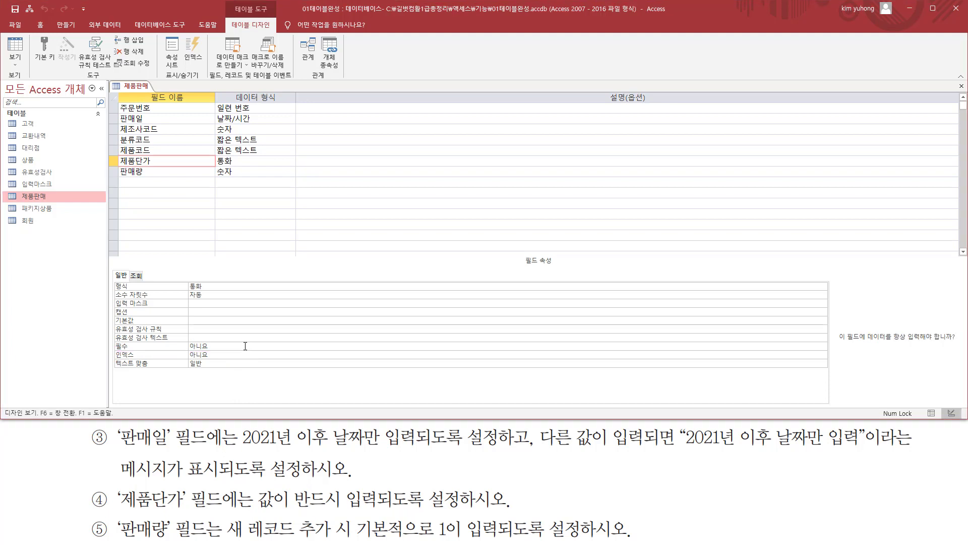
{"action": "left_click", "coordinate": [823, 347]}
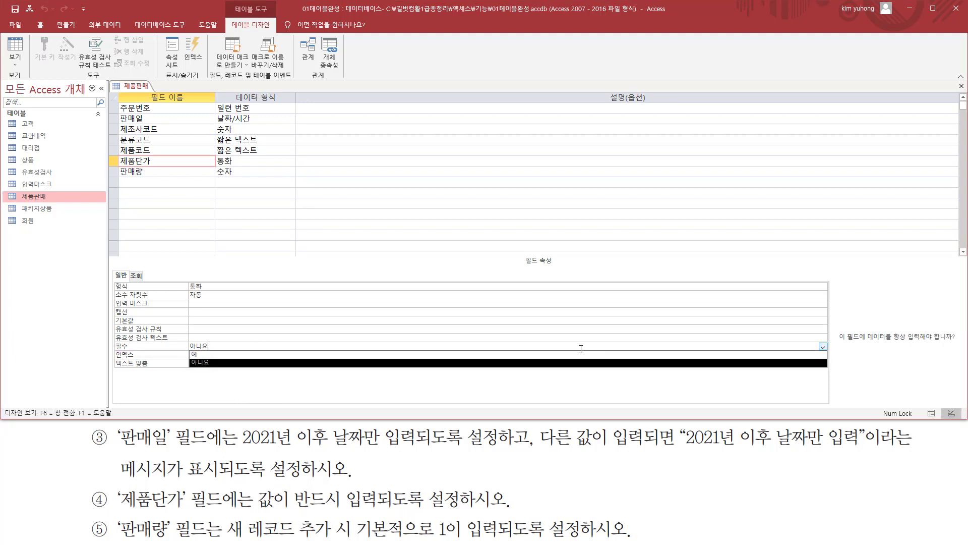
{"action": "left_click", "coordinate": [197, 354]}
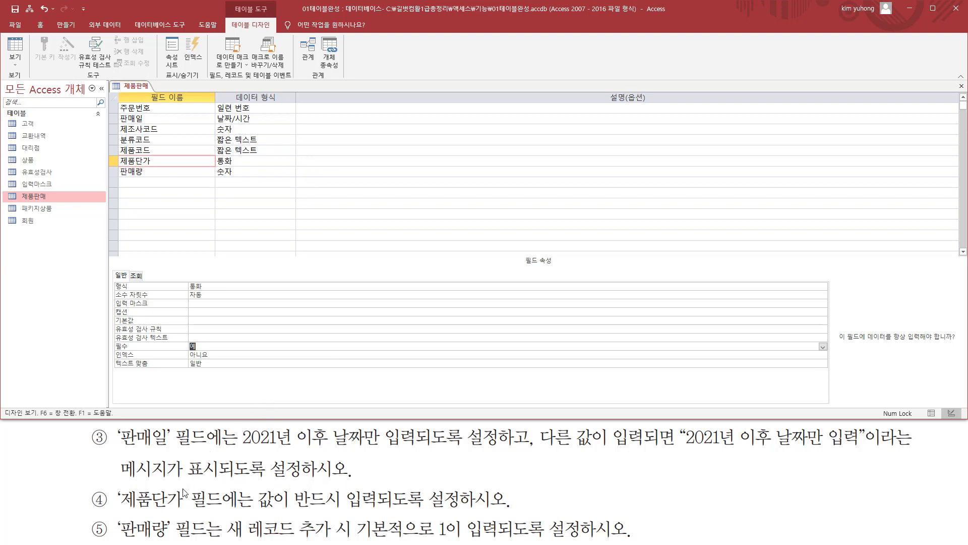
Set the Default Value (기본값) property of the 판매량 field to 1
{"action": "key", "text": "ctrl+shift+d"}
{"action": "mouse_move", "coordinate": [115, 525]}
{"action": "left_mouse_down"}
{"action": "mouse_move", "coordinate": [133, 542]}
{"action": "mouse_move", "coordinate": [464, 538]}
{"action": "mouse_move", "coordinate": [432, 513]}
{"action": "mouse_move", "coordinate": [447, 535]}
{"action": "mouse_move", "coordinate": [433, 537]}
{"action": "left_mouse_up"}
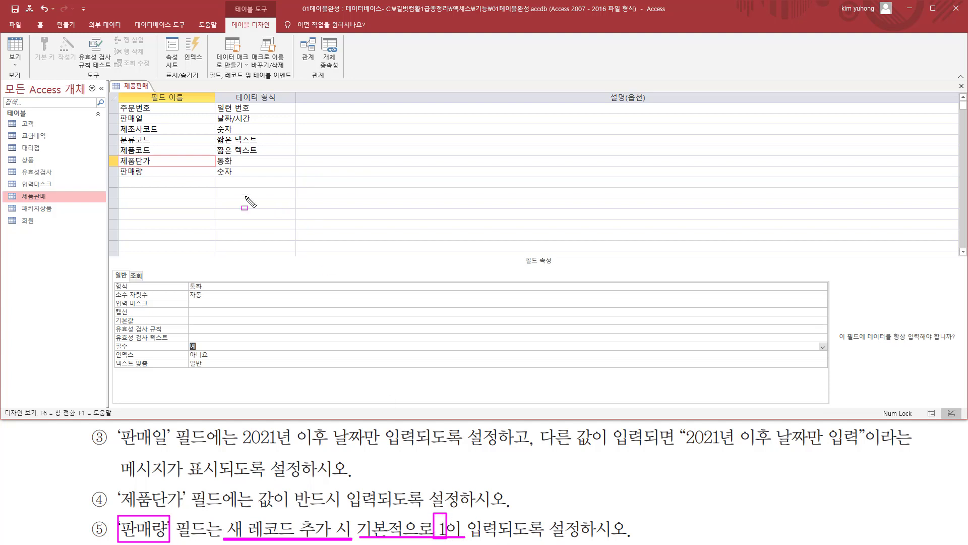
{"action": "key", "text": "Escape"}
{"action": "left_click", "coordinate": [174, 171]}
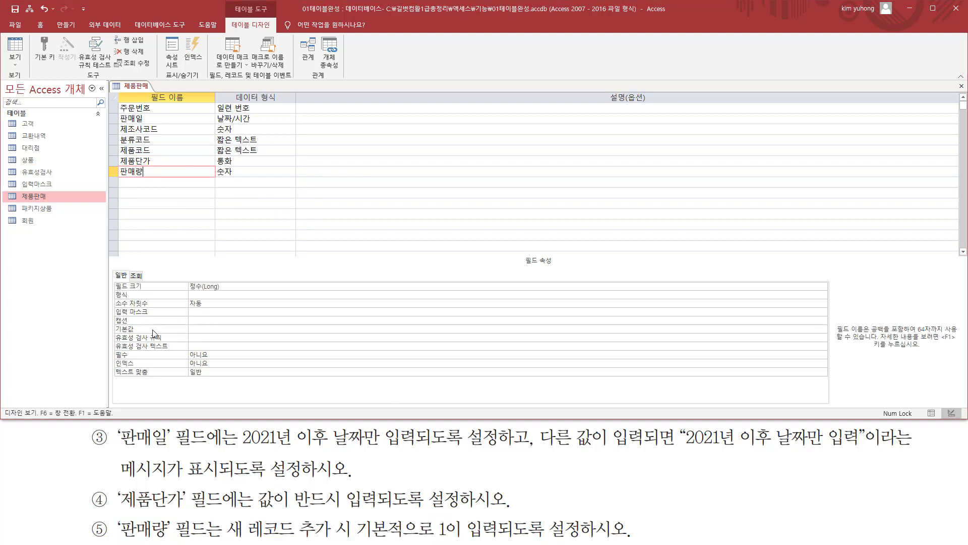
{"action": "key", "text": "ctrl+2"}
{"action": "left_click_drag", "start_coordinate": [114, 323], "coordinate": [232, 338]}
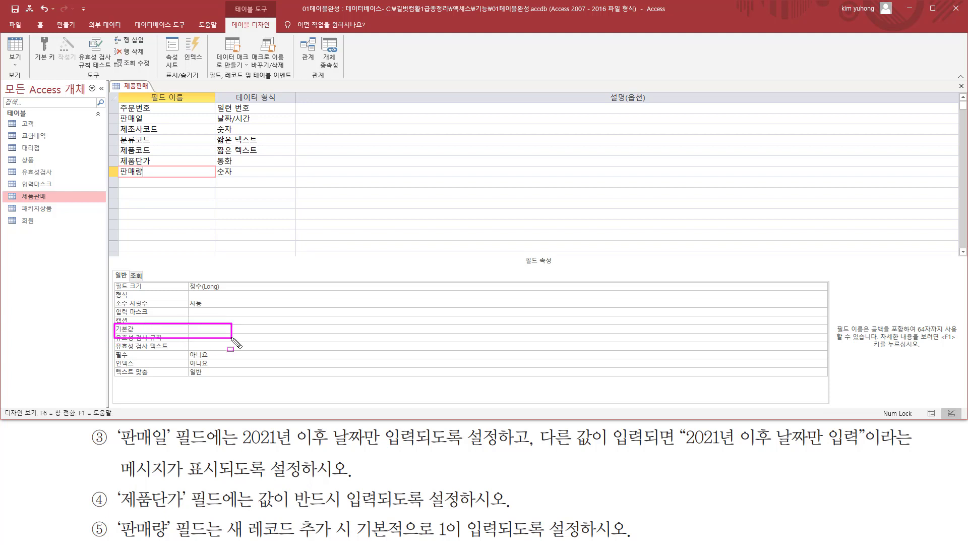
{"action": "key", "text": "Escape"}
{"action": "left_click", "coordinate": [221, 329]}
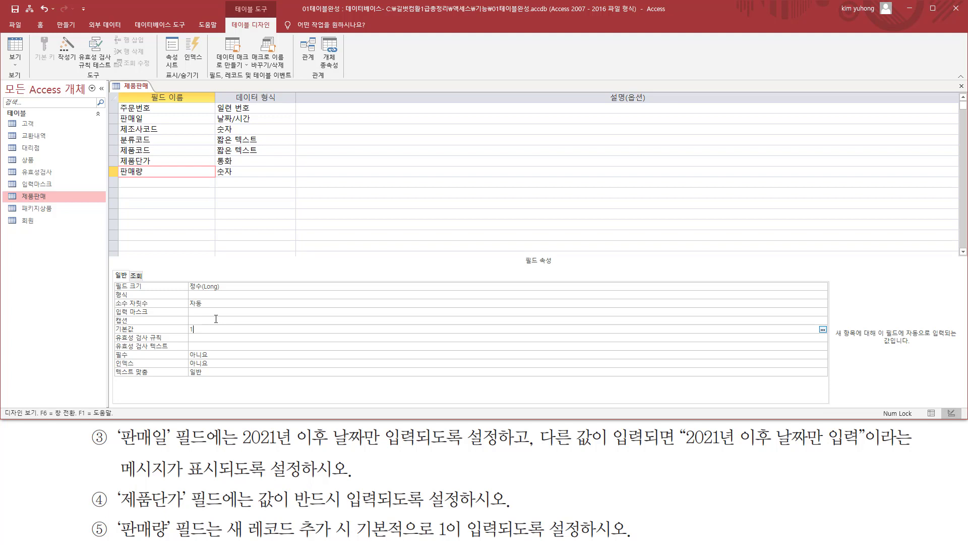
{"action": "left_click", "coordinate": [216, 319]}
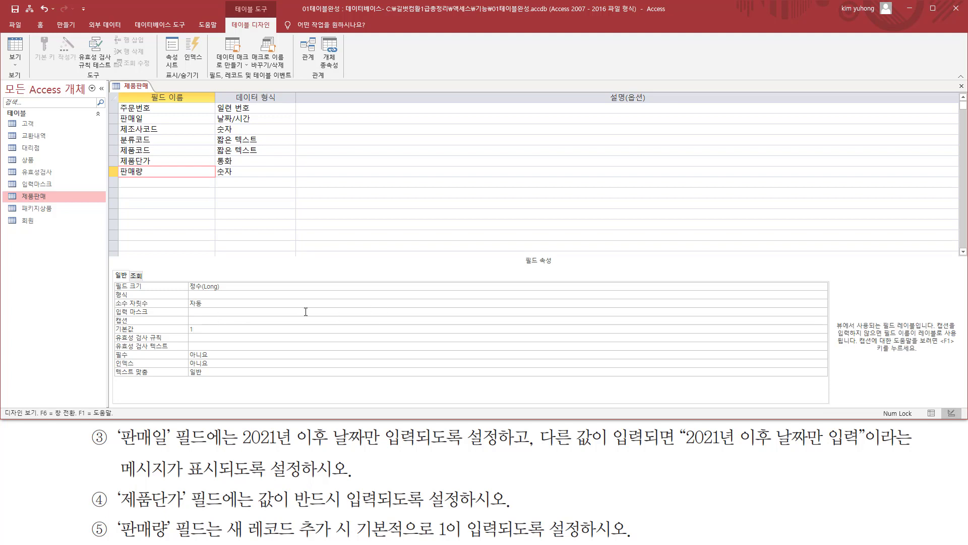
Close the 제품판매 table, saving its design changes and agreeing to test the existing data against the new rules
{"action": "left_click", "coordinate": [961, 85]}
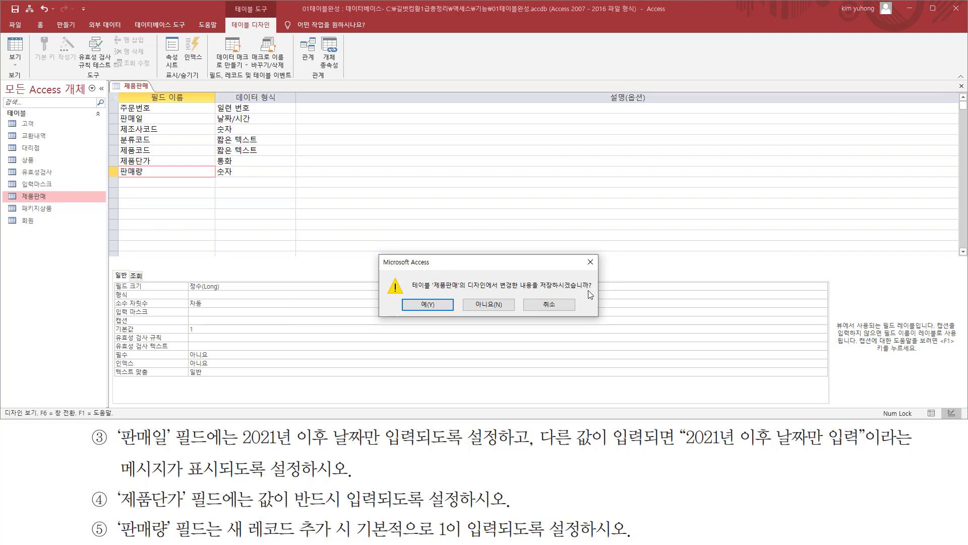
{"action": "left_click", "coordinate": [443, 306]}
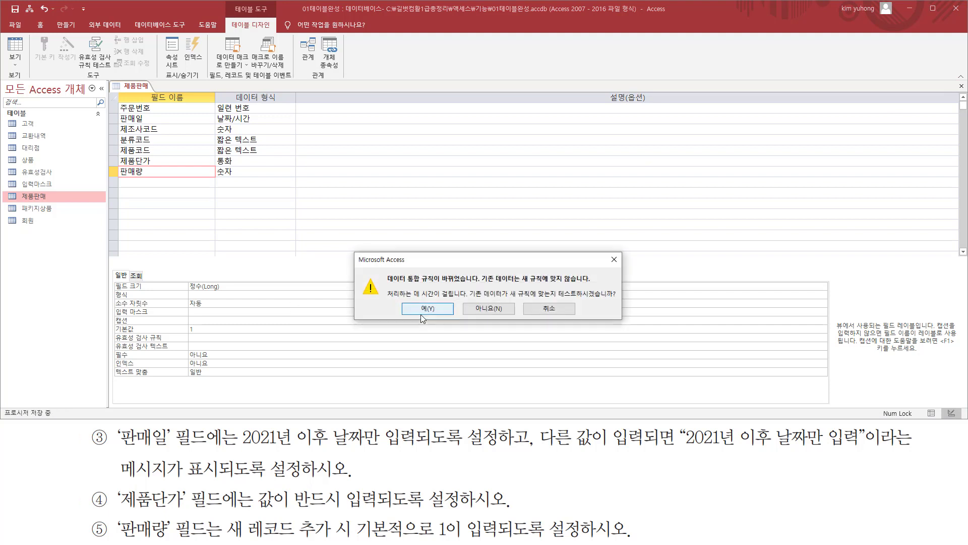
{"action": "left_click_drag", "start_coordinate": [407, 284], "coordinate": [474, 284]}
{"action": "left_click_drag", "start_coordinate": [559, 297], "coordinate": [628, 298]}
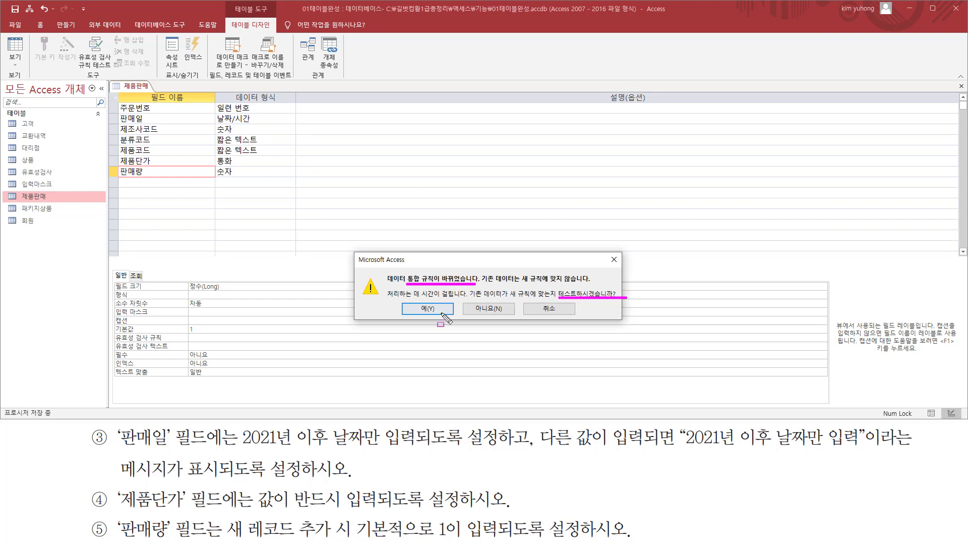
{"action": "key", "text": "Escape"}
{"action": "left_click", "coordinate": [422, 308]}
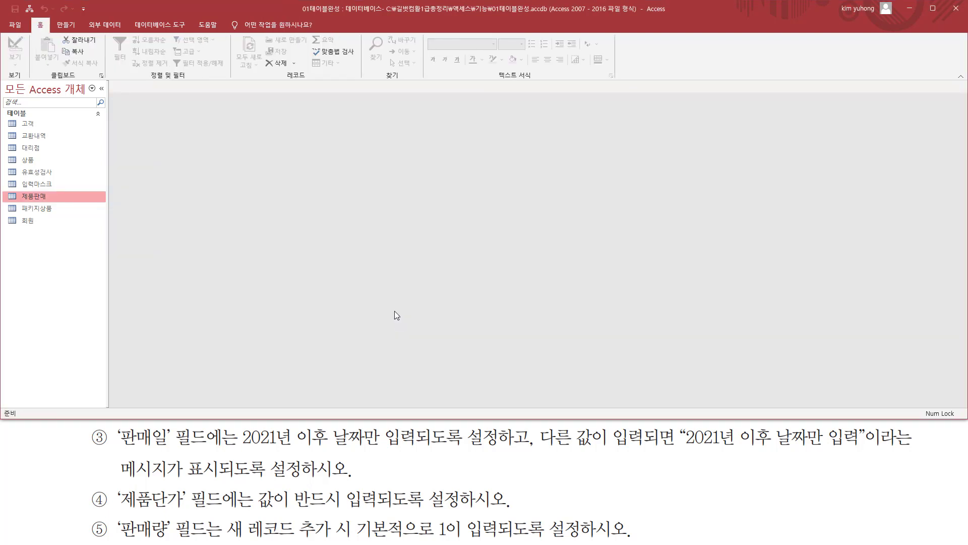